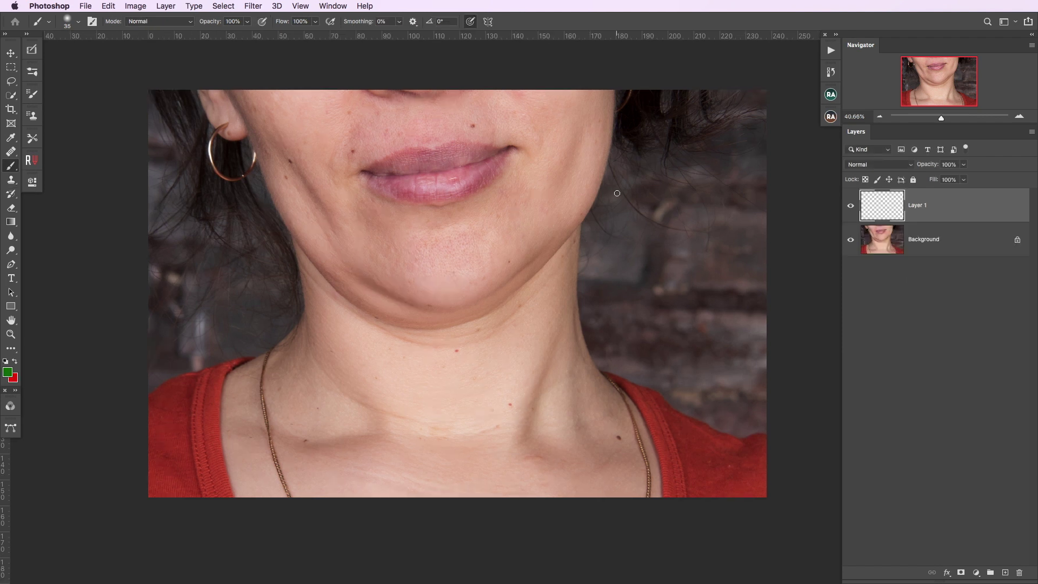
Extend the green jawline guides across the chin and draw a red zigzag on the crease.
left_click_drag(538, 257, 572, 226)
left_click_drag(341, 267, 293, 234)
mouse_move(361, 279)
left_mouse_down()
mouse_move(457, 308)
mouse_move(536, 263)
left_mouse_up()
key("x")
mouse_move(309, 258)
left_mouse_down()
mouse_move(381, 319)
mouse_move(443, 323)
mouse_move(510, 292)
mouse_move(574, 231)
left_mouse_up()
Add green guide lines below the red zigzag and along the lower neck.
left_click(15, 361)
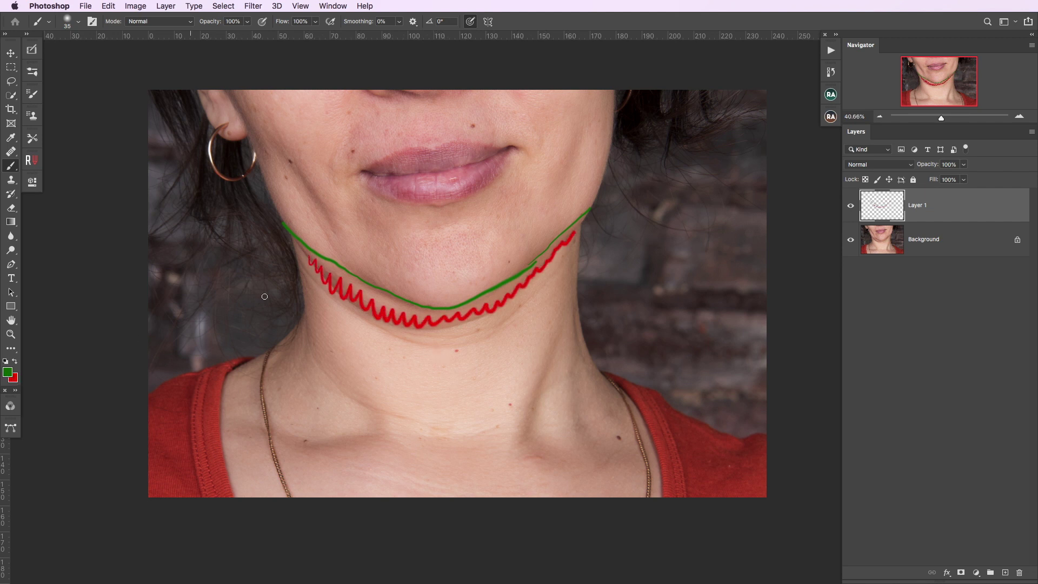
mouse_move(332, 293)
left_mouse_down()
mouse_move(456, 341)
mouse_move(560, 275)
left_mouse_up()
left_click_drag(319, 366, 474, 427)
Zoom to 100% on the jaw and hide the Layer 1 sketch.
left_click_drag(941, 117, 949, 118)
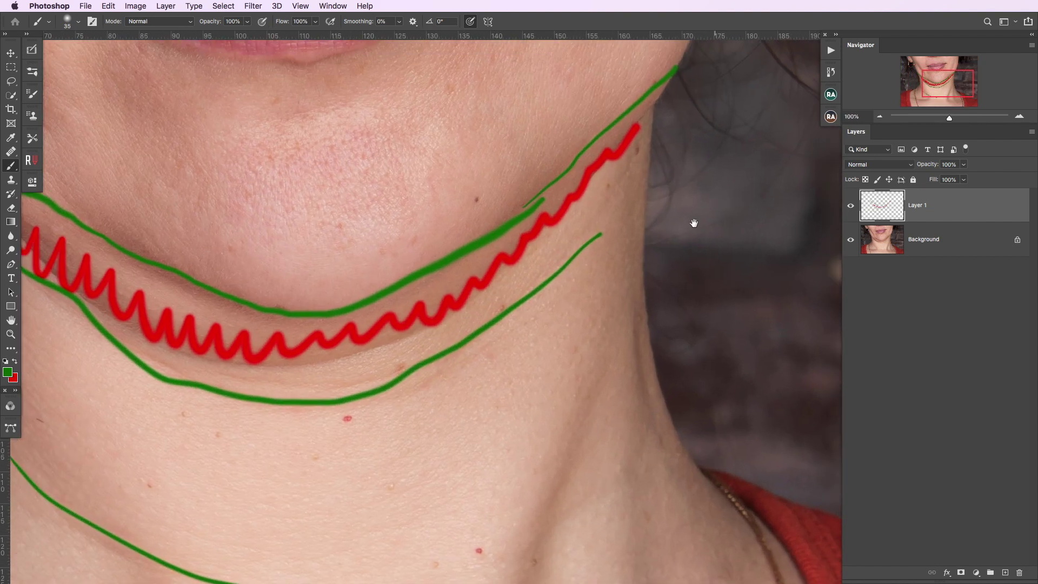
key("ctrl+comma")
left_click_drag(676, 279, 691, 296)
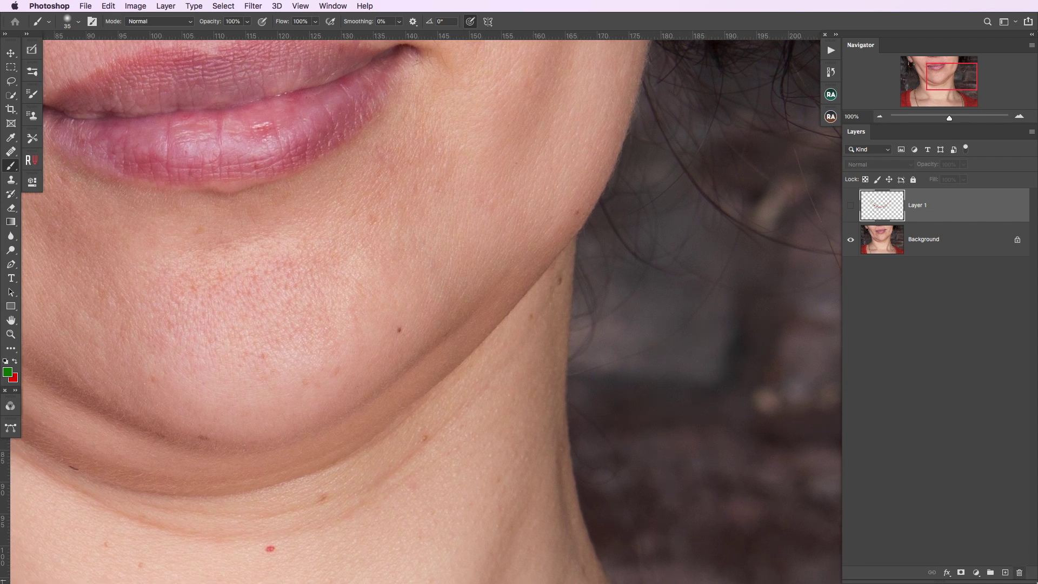
On a new Layer 2, paint a thin green line along the right jawline with two arrows.
left_click(1005, 572)
key("bracketleft")
left_click_drag(463, 324, 559, 243)
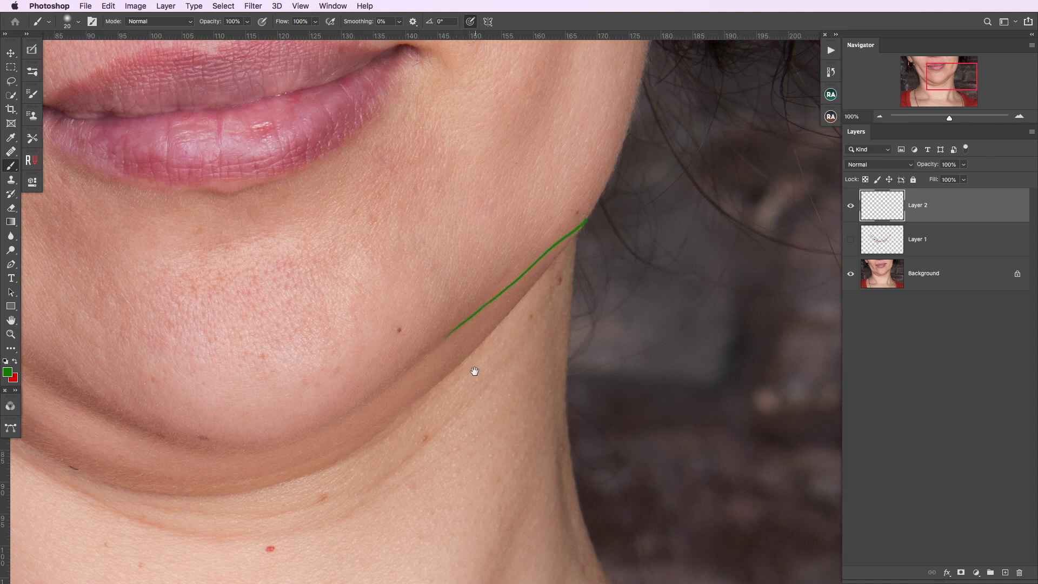
left_click_drag(475, 371, 554, 319)
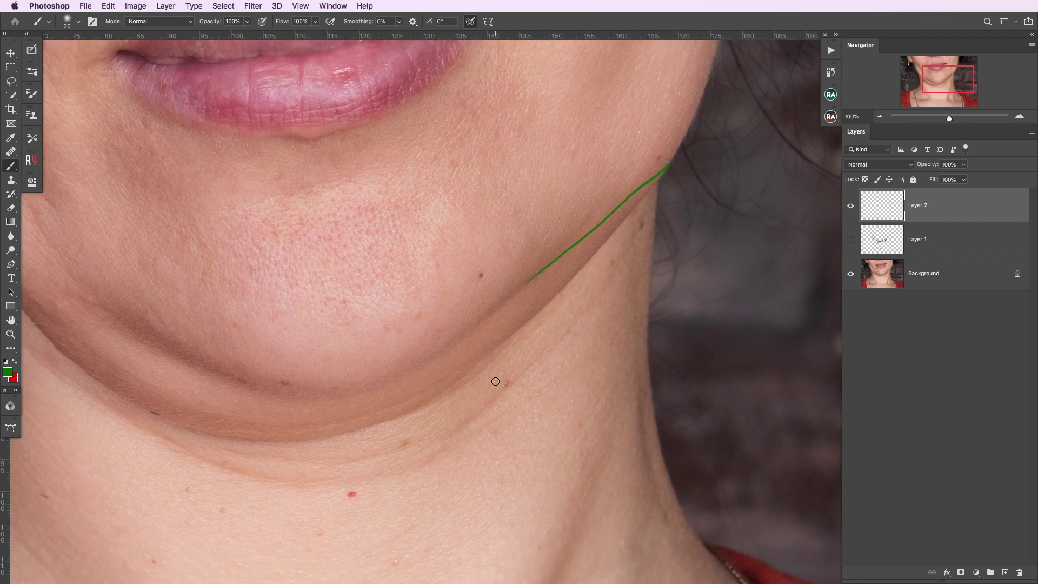
mouse_move(486, 234)
left_mouse_down()
mouse_move(524, 267)
mouse_move(521, 245)
left_mouse_up()
mouse_move(549, 194)
left_mouse_down()
mouse_move(575, 224)
mouse_move(585, 191)
left_mouse_up()
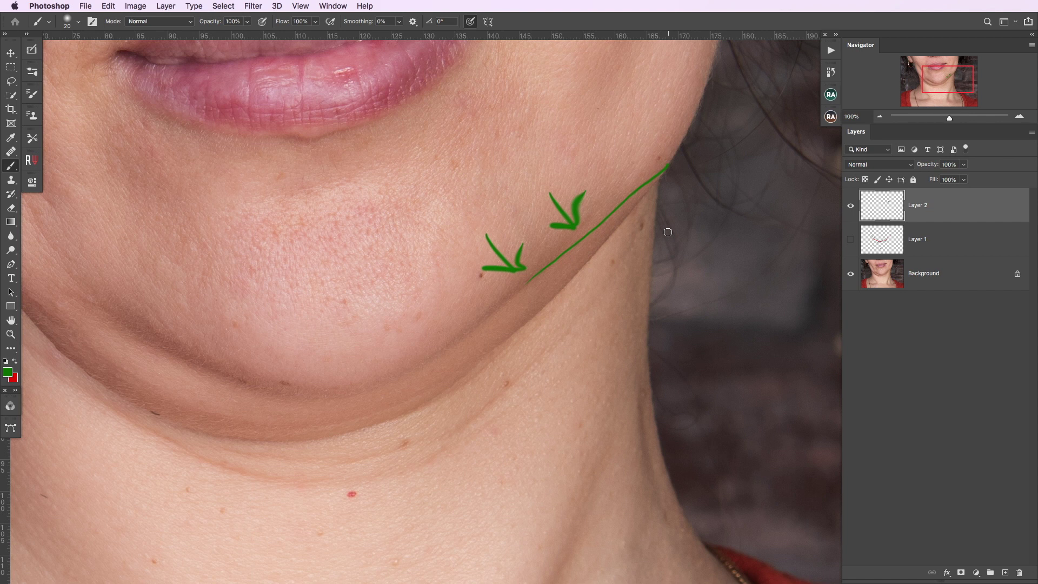
Draw red zigzags along the neck crease from the right jaw to the left jaw.
key("x")
left_click_drag(633, 205, 486, 353)
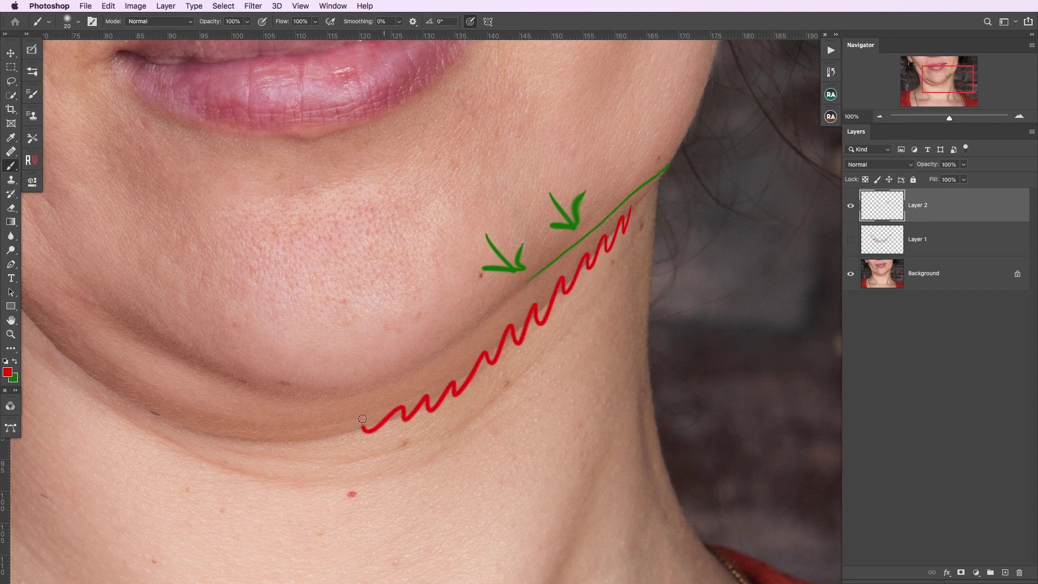
mouse_move(486, 353)
left_mouse_down()
mouse_move(213, 420)
mouse_move(117, 378)
left_mouse_up()
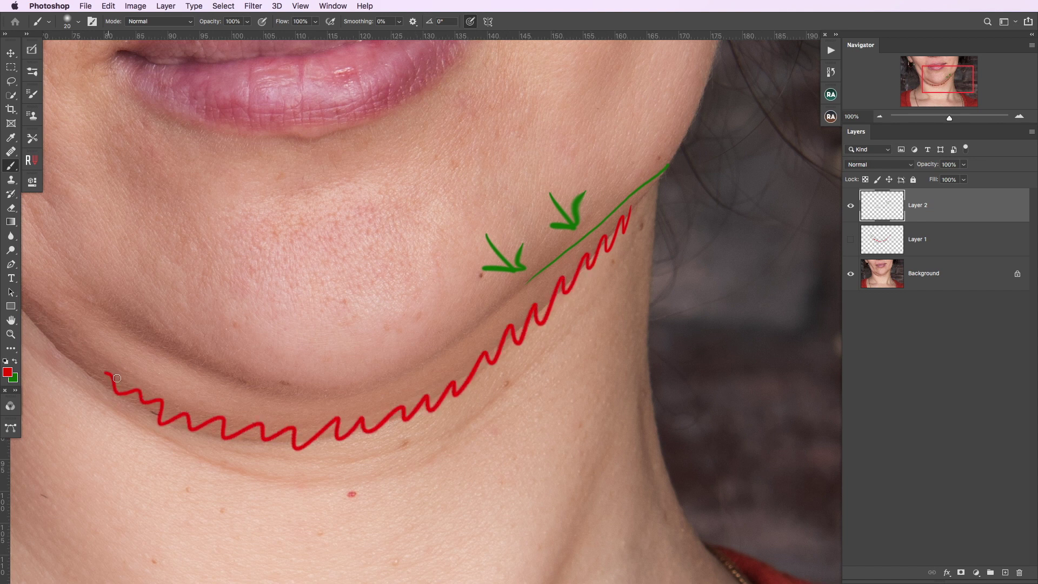
scroll(290, 388, "left", 5)
scroll(399, 341, "left", 5)
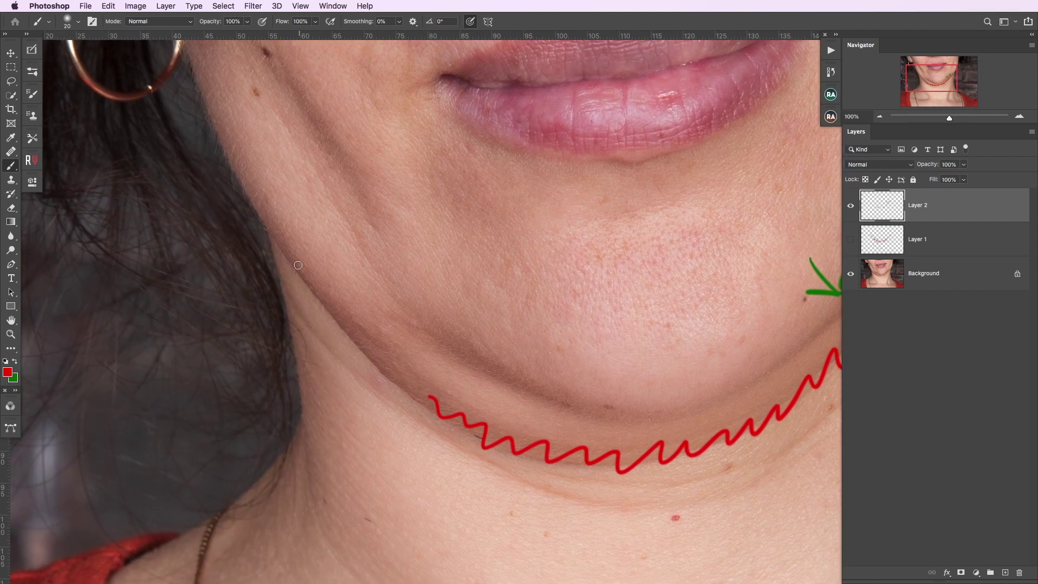
left_click_drag(282, 254, 436, 404)
Paint green lines along the left jaw and across the jaw crease.
key("x")
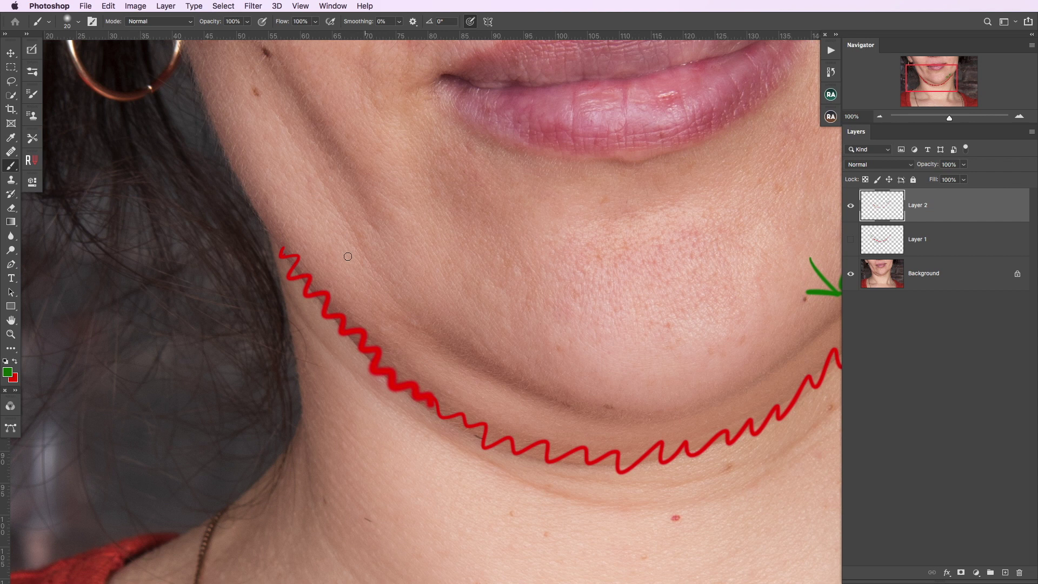
left_click_drag(263, 223, 472, 361)
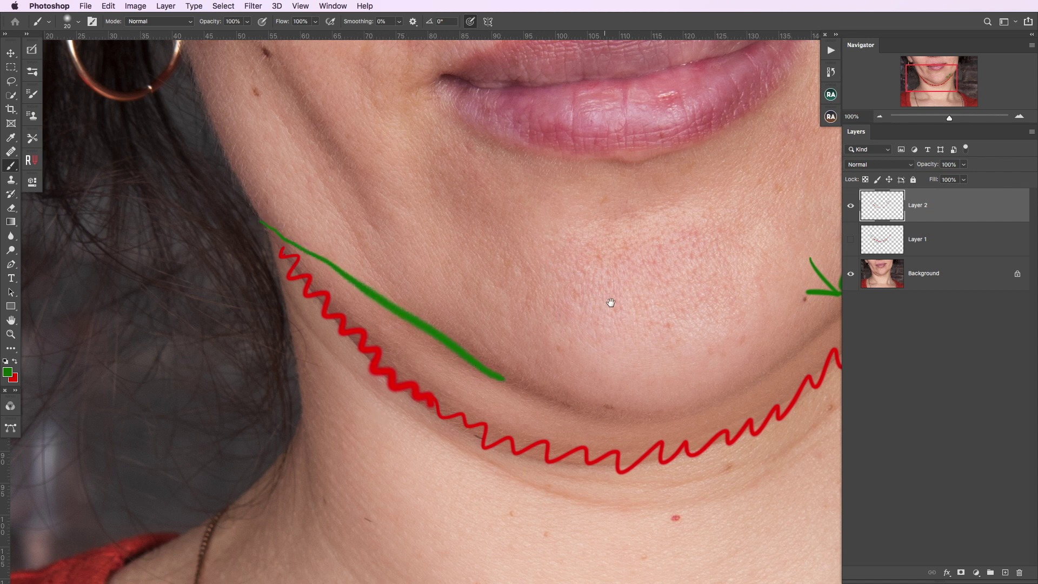
left_click_drag(609, 301, 461, 236)
mouse_move(324, 304)
left_mouse_down()
mouse_move(427, 331)
mouse_move(508, 334)
mouse_move(627, 270)
mouse_move(675, 224)
left_mouse_up()
left_click_drag(318, 295, 362, 313)
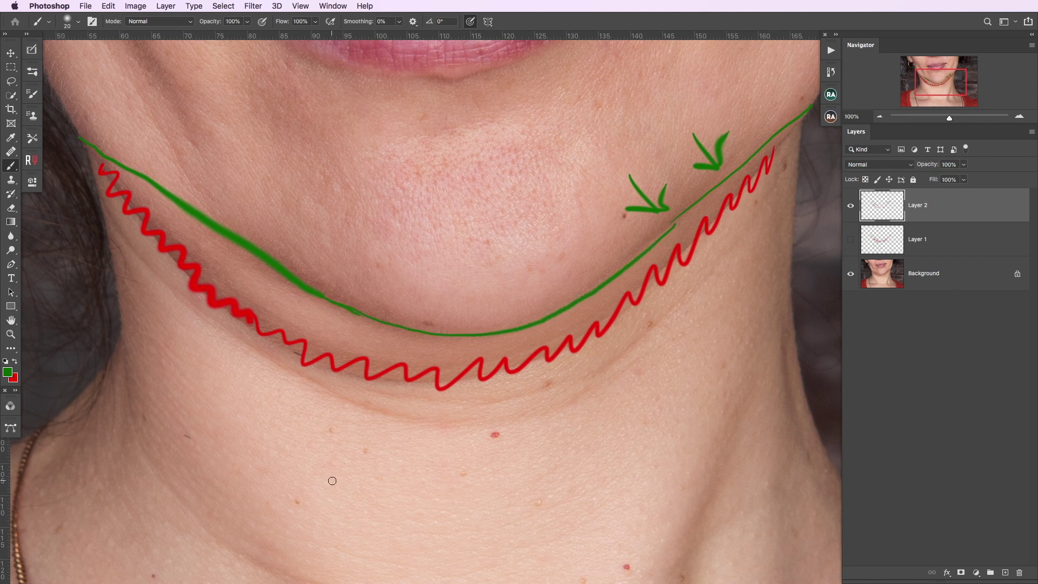
Fit the image on screen, hide Layer 2 and select the Background layer.
scroll(464, 313, "up", 1)
key("ctrl+0")
left_click(851, 206)
left_click(924, 273)
scroll(676, 237, "down", 2)
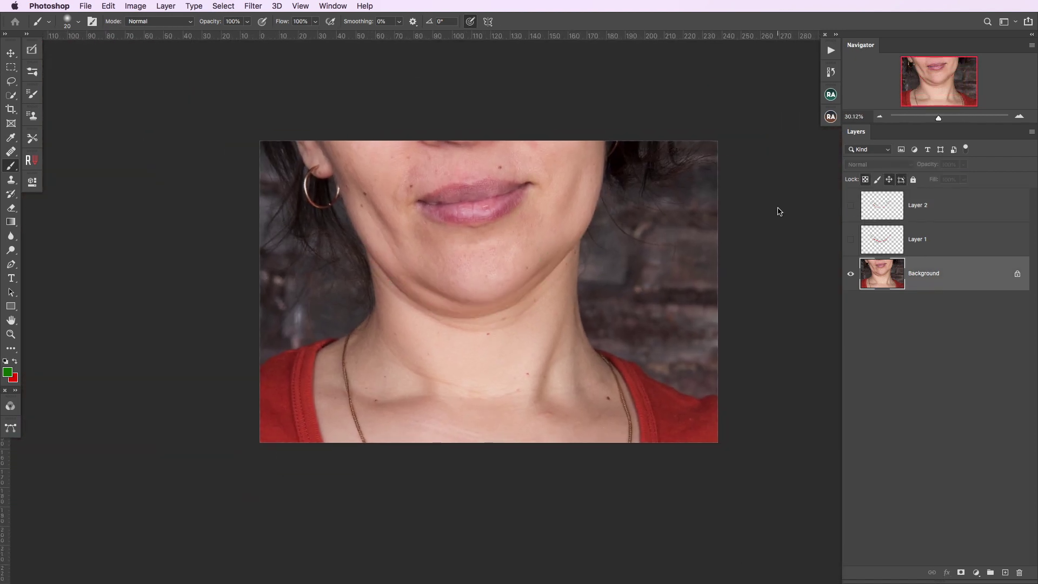
Create the FS (M) frequency-separation group and select its Low_rt layer.
left_click(757, 162)
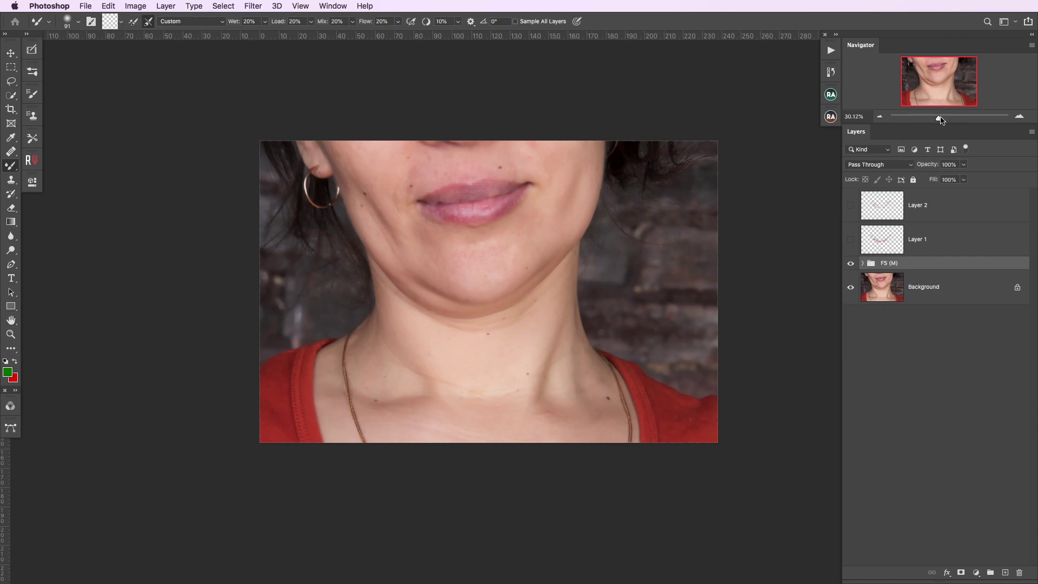
left_click_drag(941, 119, 944, 118)
left_click(862, 263)
left_click(956, 355)
left_click_drag(644, 248, 638, 282)
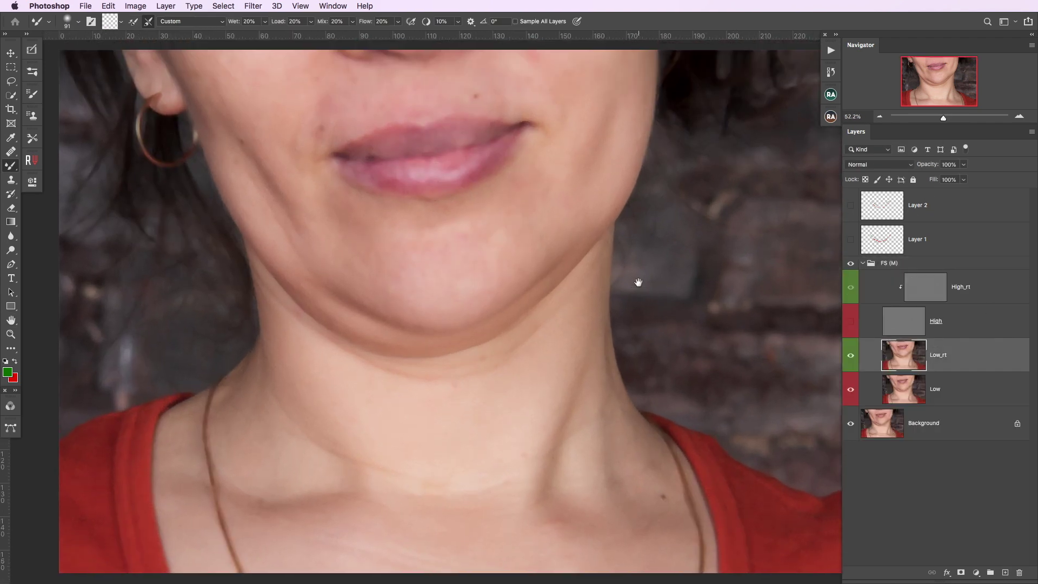
Spot-heal the dark spot on the right neck and the creases below the left jaw.
left_click(850, 205)
left_click(850, 205)
key("j")
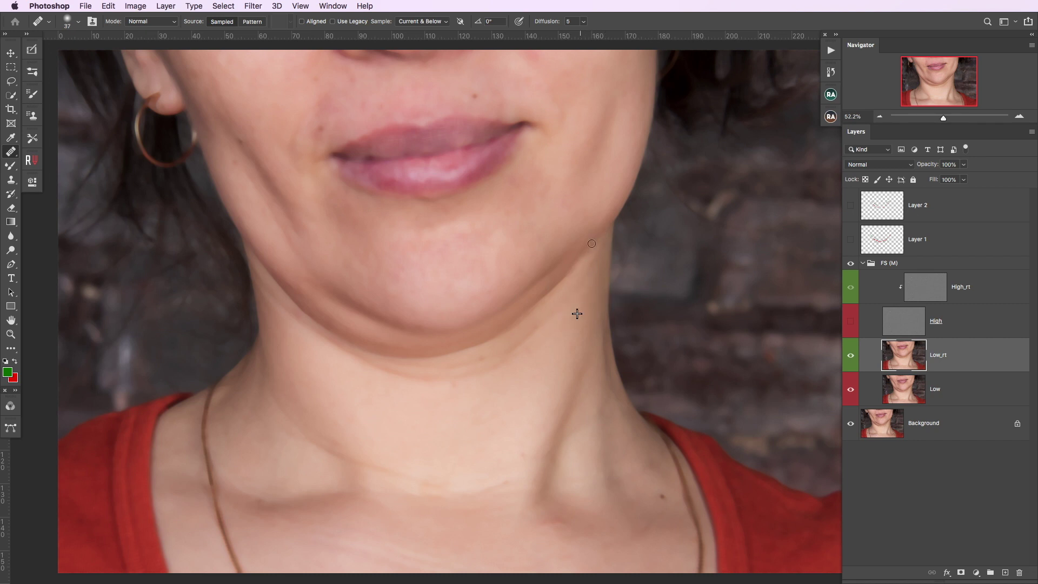
left_click(574, 260)
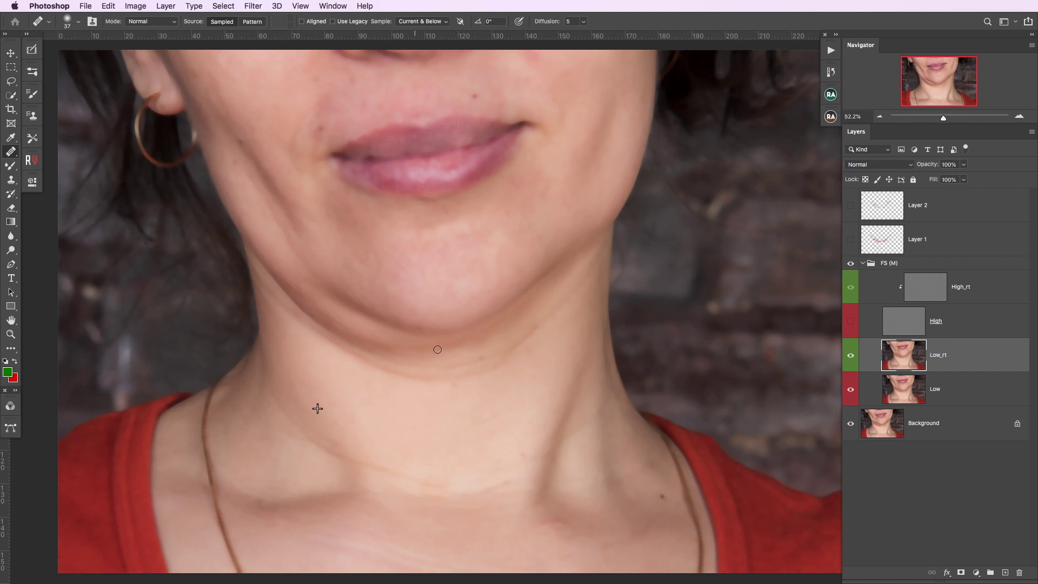
left_click_drag(299, 306, 378, 346)
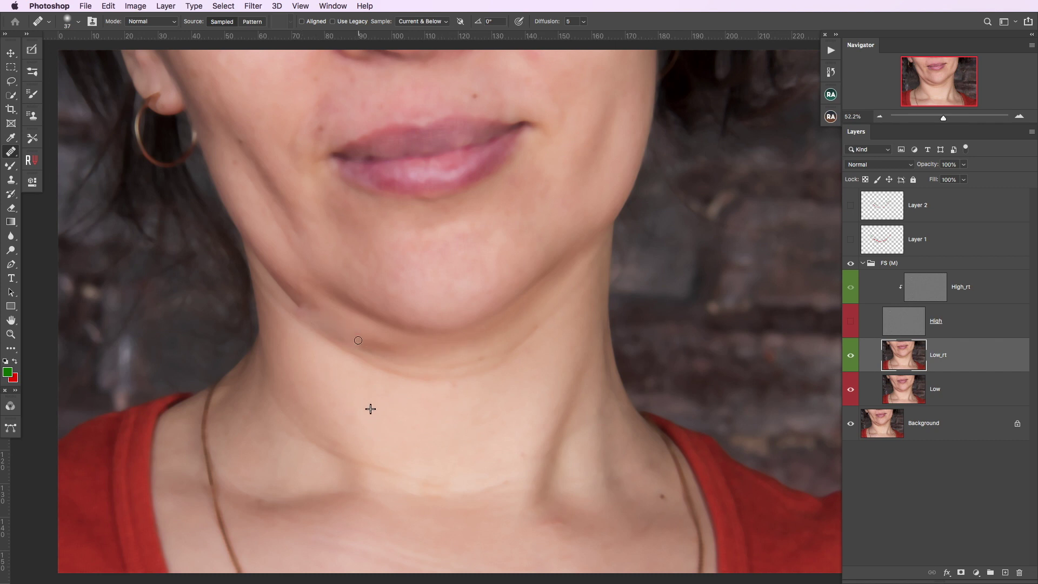
left_click_drag(252, 250, 306, 307)
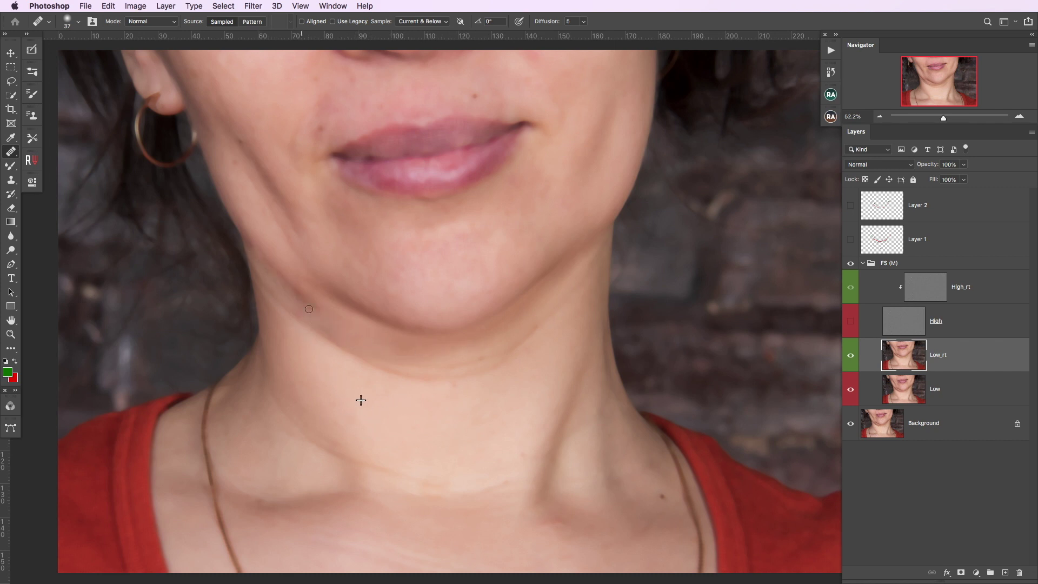
mouse_move(256, 250)
left_mouse_down()
mouse_move(296, 291)
mouse_move(297, 308)
mouse_move(280, 263)
left_mouse_up()
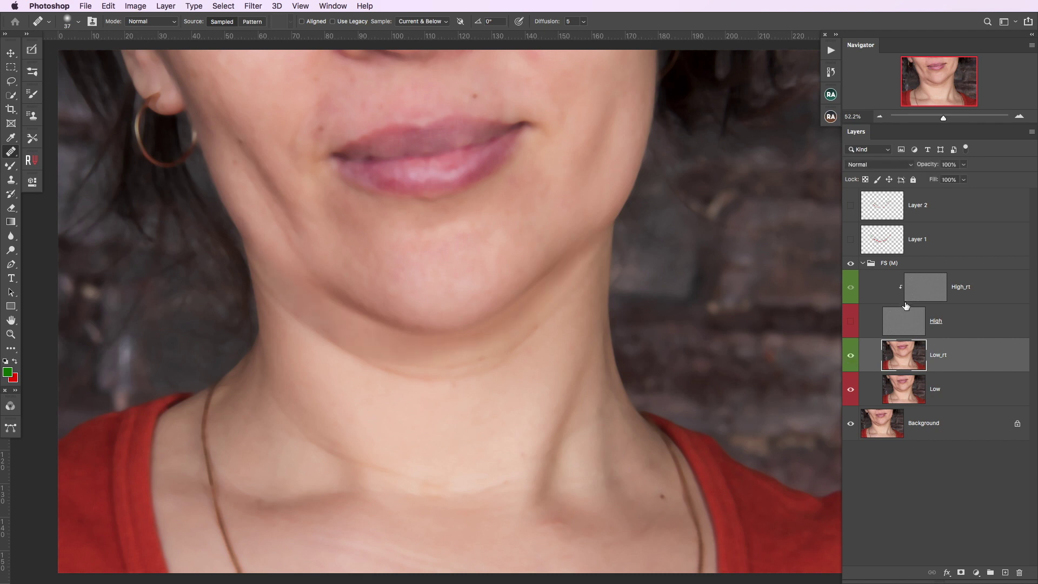
On a new Layer 3 above FS (M), sketch green zigzags on both jaw sides.
left_click(914, 262)
left_click(1005, 572)
left_click(14, 167)
left_click(54, 165)
left_click_drag(252, 242, 318, 282)
left_click_drag(546, 268, 543, 283)
Hide Layer 3 and blend the jaw crease shading on Low_rt with the Mixer Brush.
left_click(851, 276)
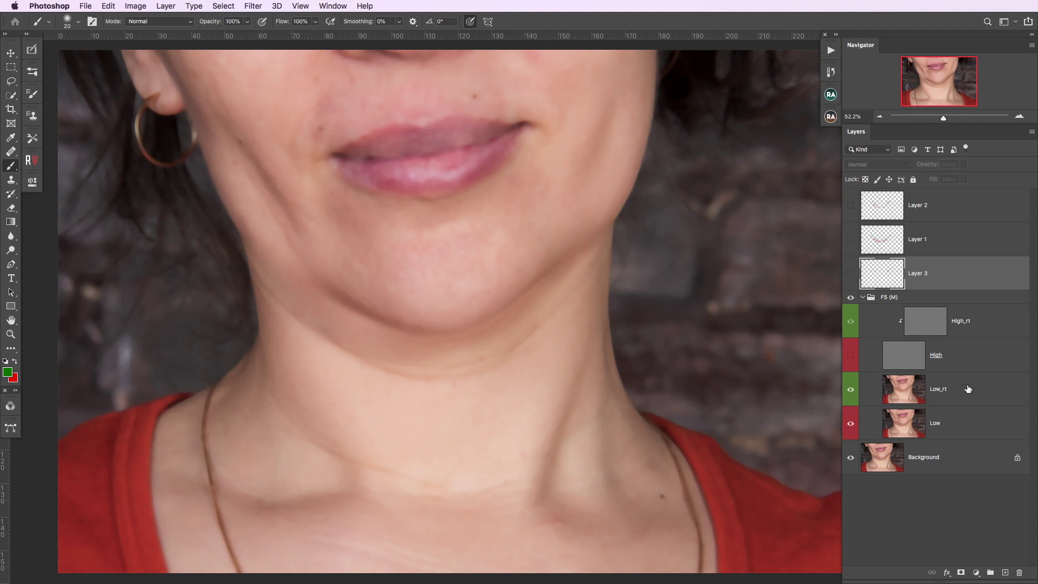
left_click(968, 389)
right_click(11, 166)
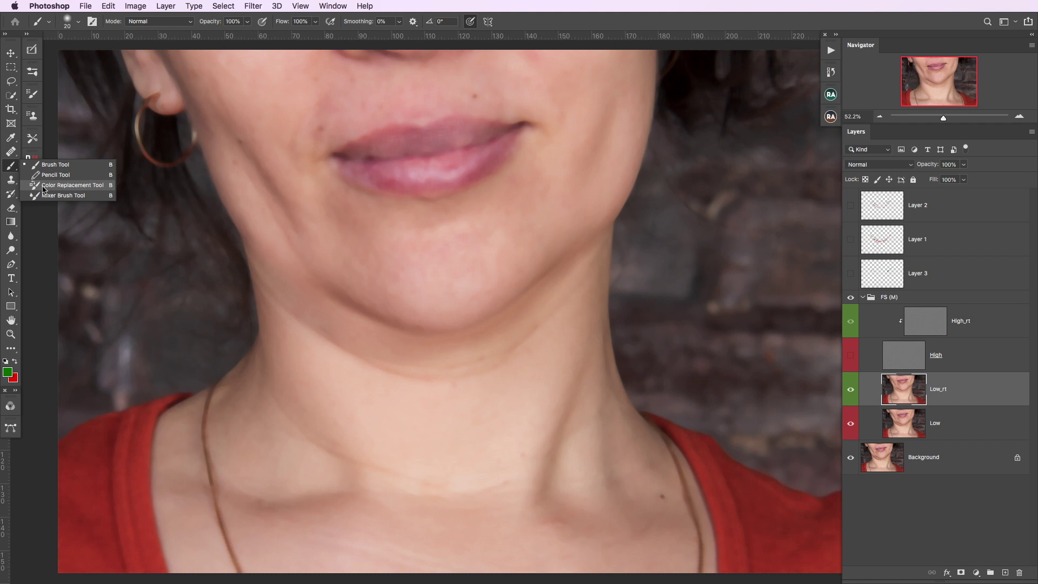
left_click(54, 198)
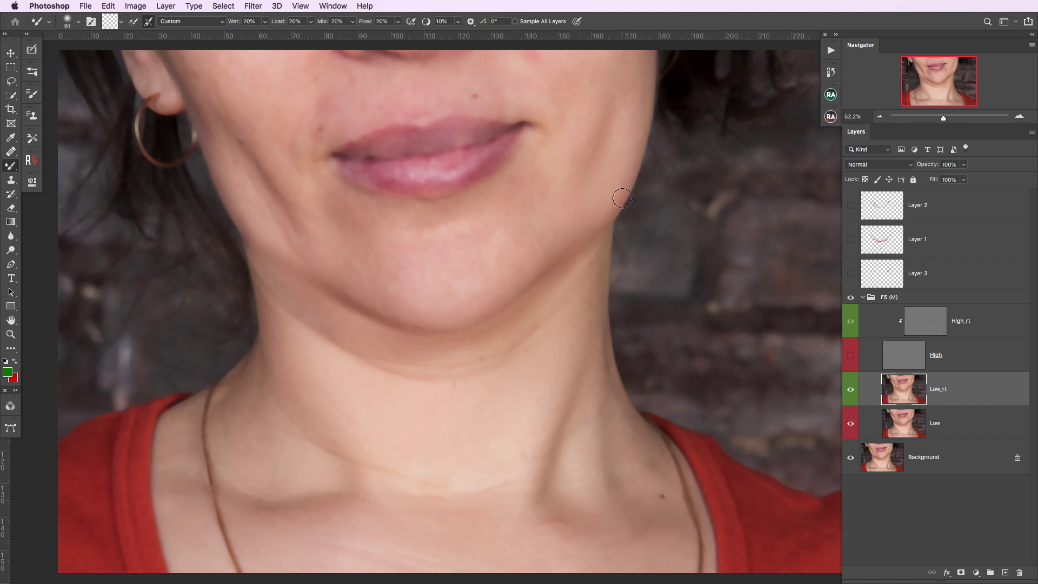
key("ctrl+z")
Toggle the Layer 3 marks and Low_rt visibility to compare the blended neck.
left_click(851, 273)
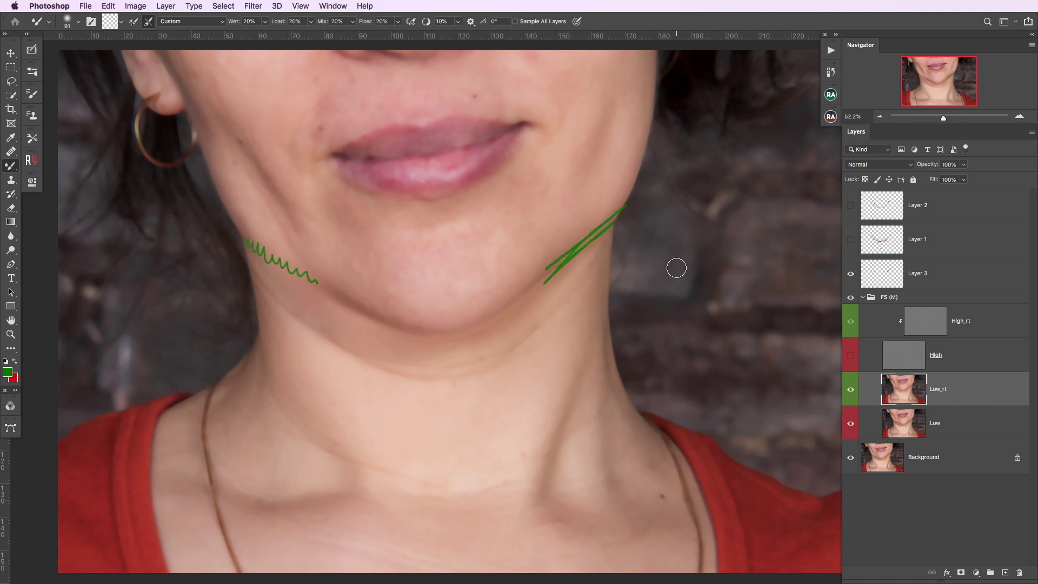
left_click(850, 273)
left_click(850, 389)
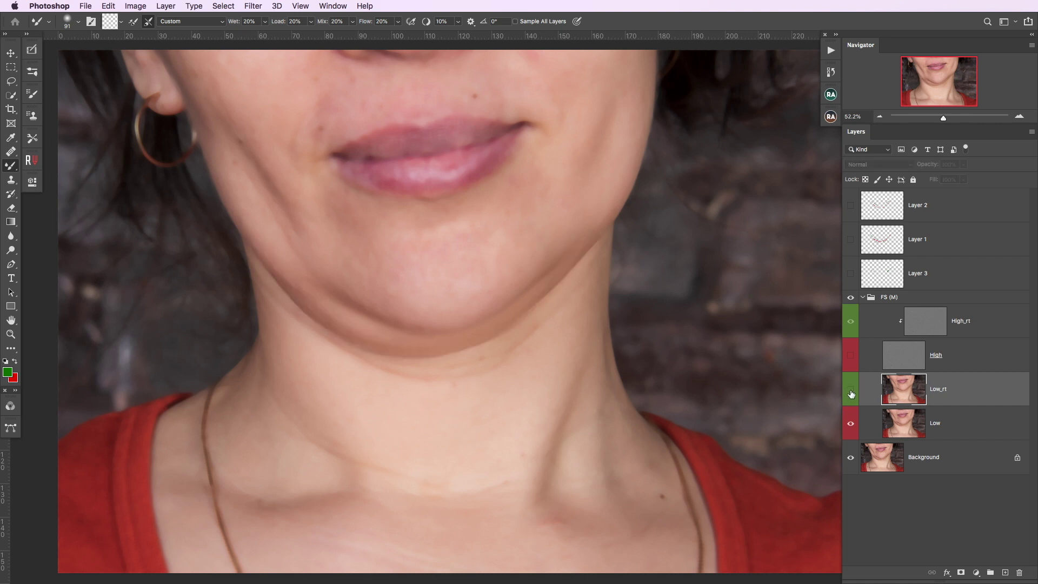
key("j")
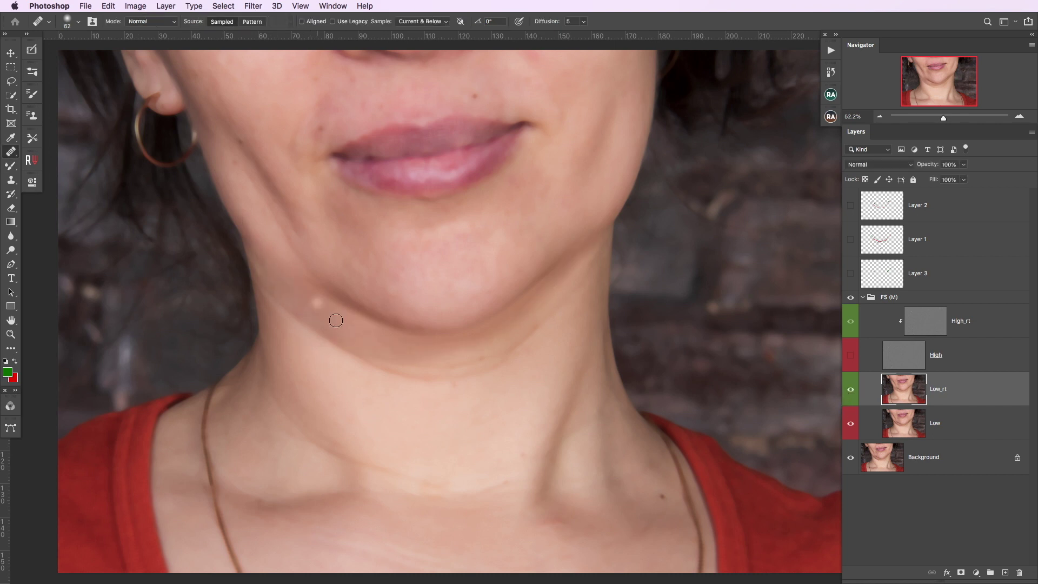
Turn on High_rt, select it and bring the jaw and neck creases into view for cloning.
left_click(850, 355)
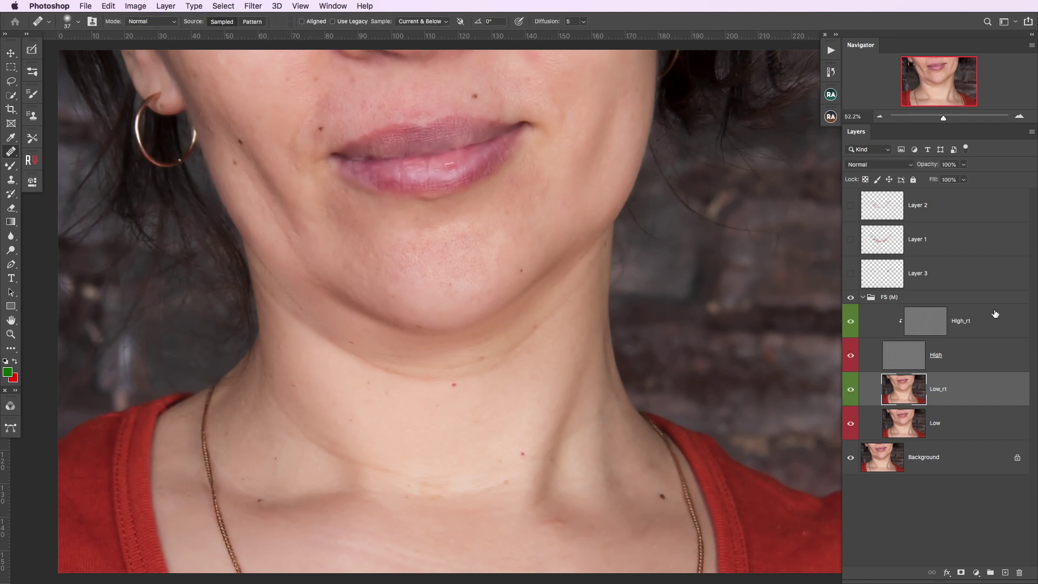
left_click(973, 321)
scroll(527, 324, "up", 5)
left_click_drag(820, 180, 669, 206)
key("s")
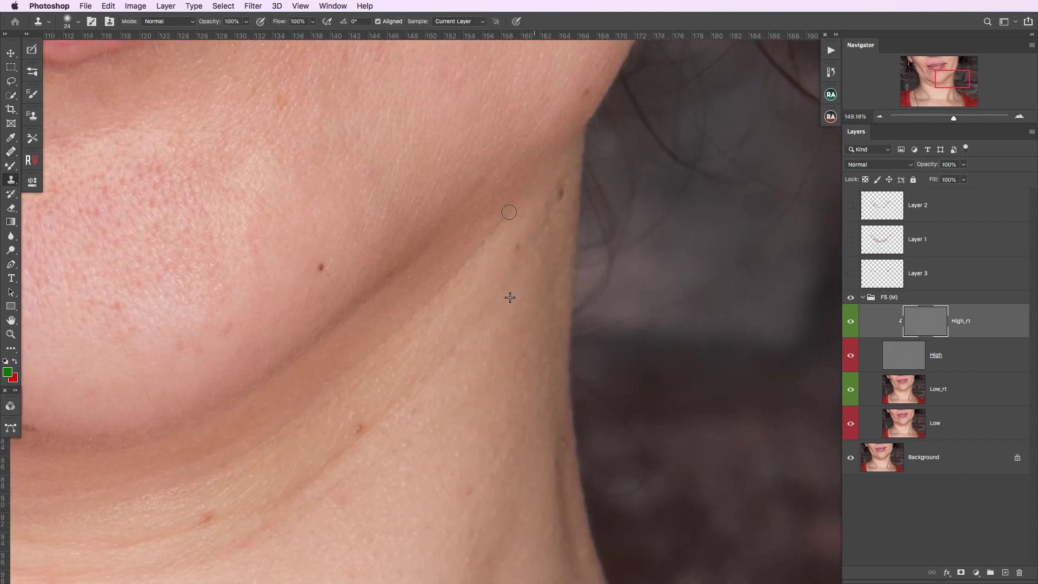
left_click_drag(508, 211, 550, 217)
left_click_drag(427, 324, 559, 240)
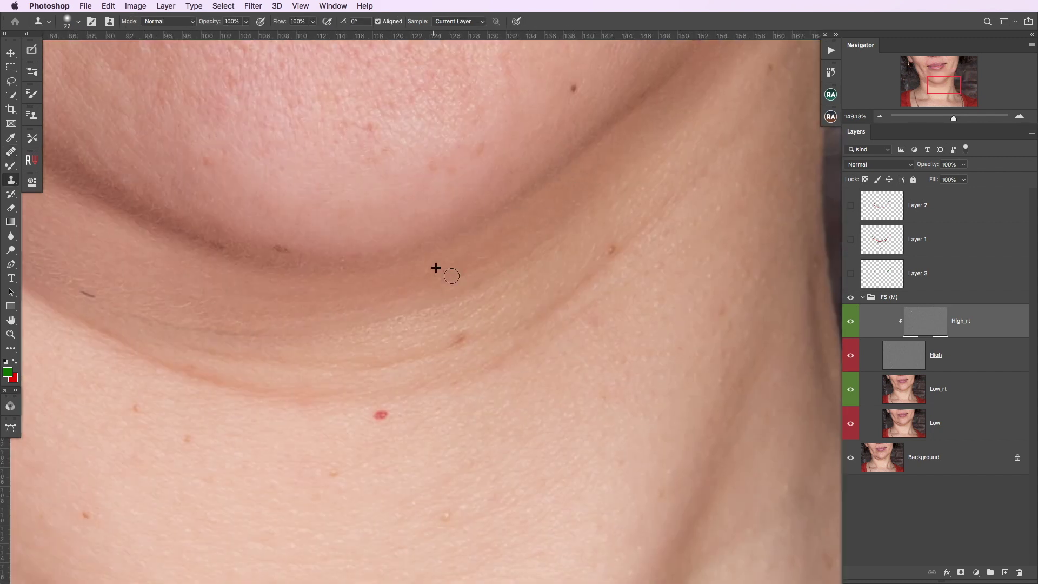
Clone clean skin texture over the lower neck crease, fine-tuning the brush size.
scroll(542, 254, "left", 3)
scroll(542, 255, "down", 2)
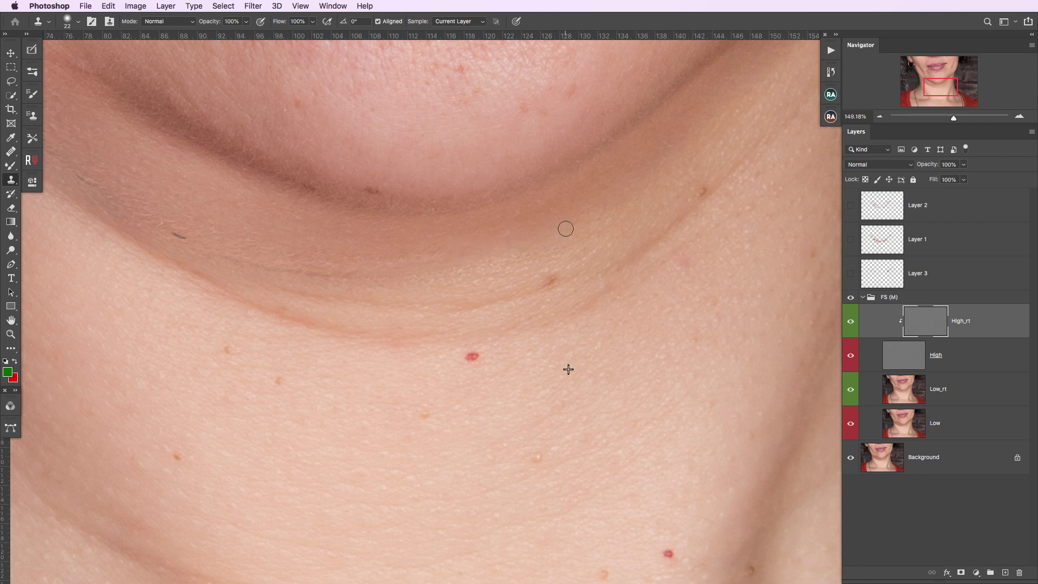
scroll(449, 291, "left", 3)
scroll(485, 250, "left", 3)
scroll(504, 246, "left", 3)
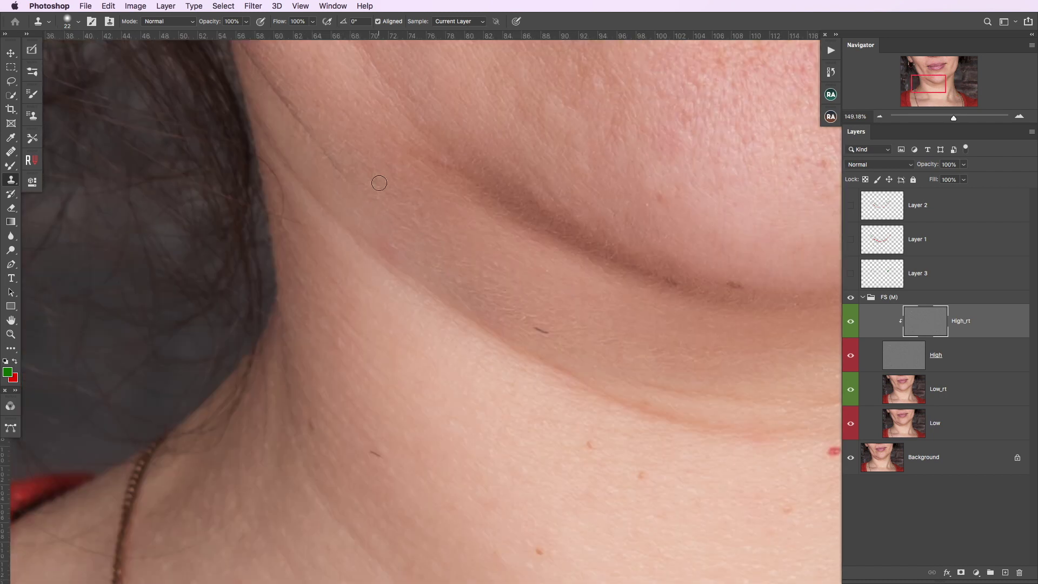
scroll(476, 255, "left", 5)
scroll(475, 255, "up", 5)
key("bracketleft")
key("bracketleft")
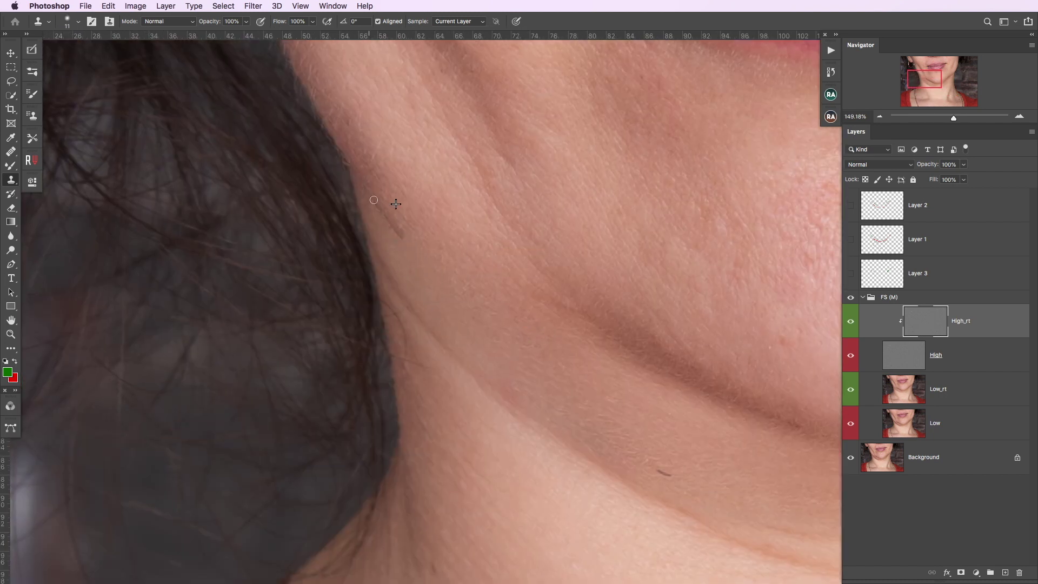
key("bracketright")
Zoom out to the whole portrait, then back in to about 82% on the chin.
scroll(465, 259, "right", 4)
scroll(465, 259, "down", 5)
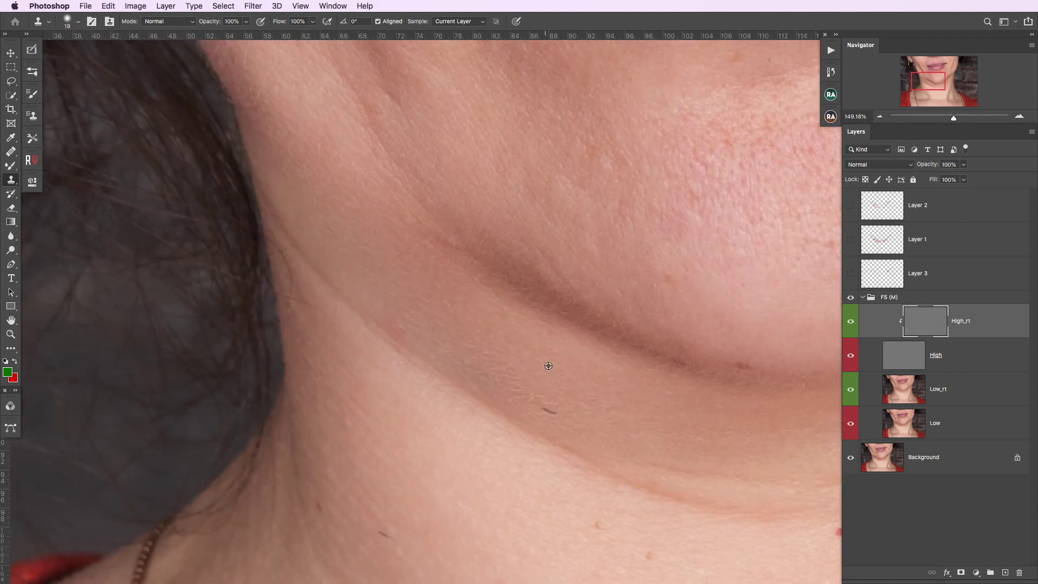
scroll(421, 292, "right", 4)
key("super+minus")
key("super+minus")
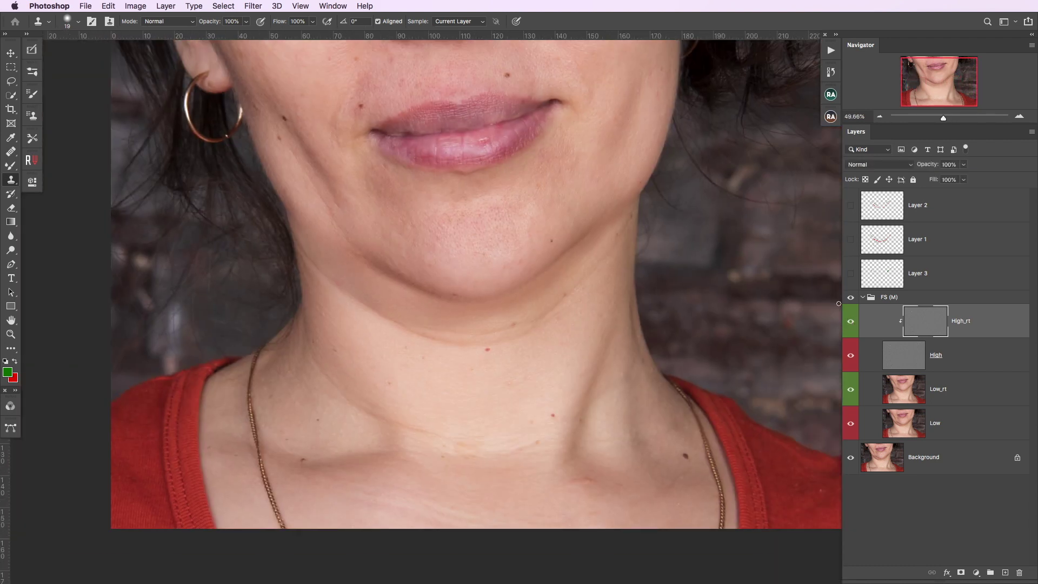
left_click_drag(942, 116, 948, 118)
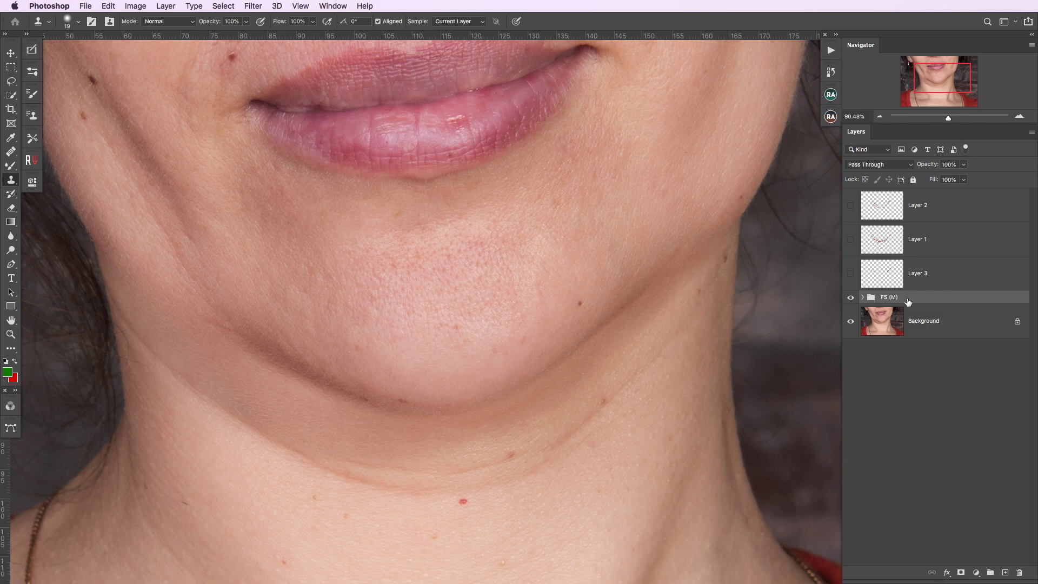
scroll(702, 297, "down", 3)
Set a small white soft brush for dodging and run the HELP black-and-white action.
key("x")
key("bracketright")
key("bracketright")
key("bracketright")
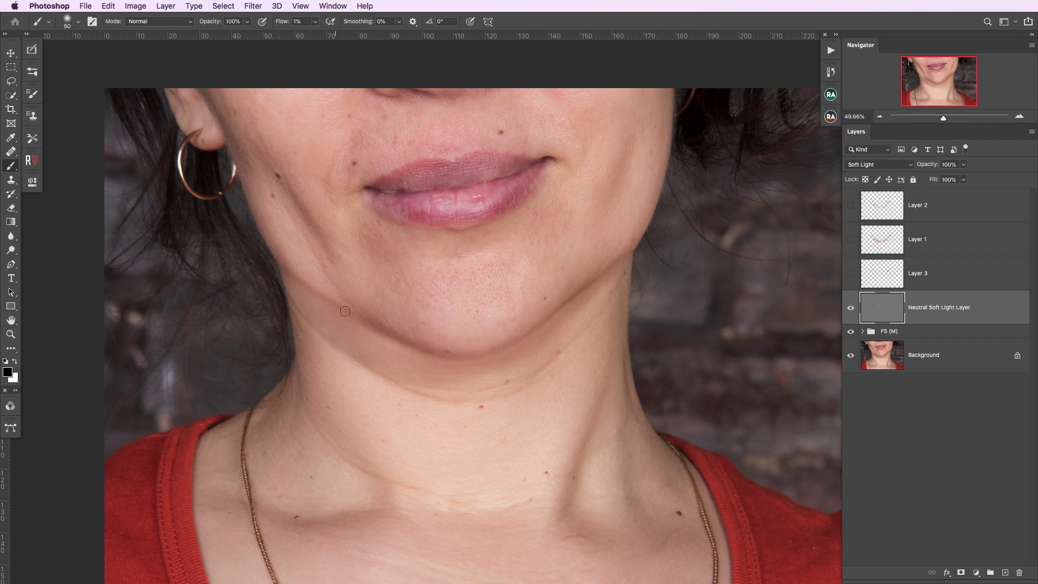
left_click_drag(941, 121, 922, 124)
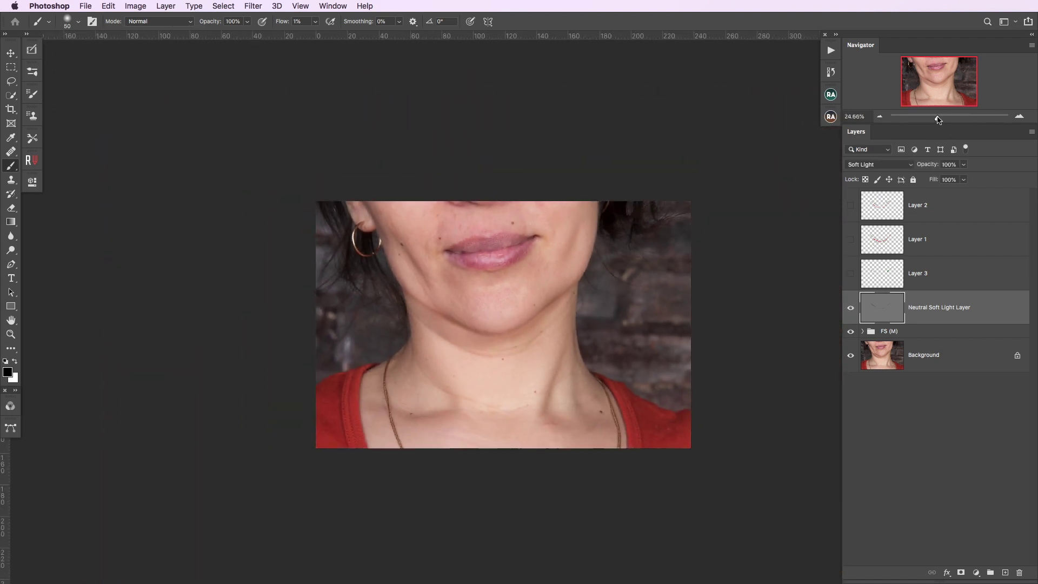
key("x")
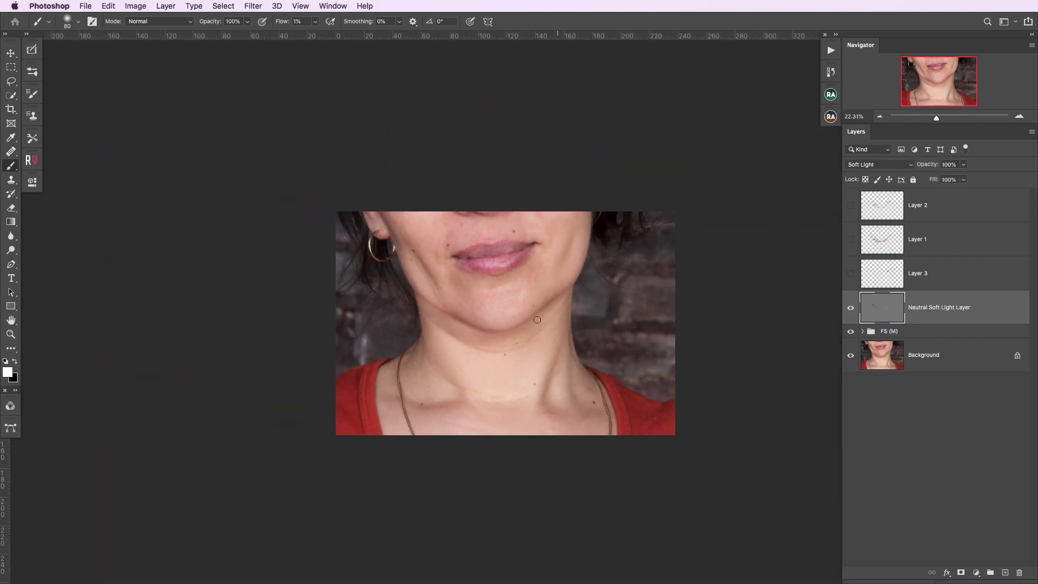
key("bracketleft")
key("bracketleft")
left_click(831, 49)
left_click(738, 64)
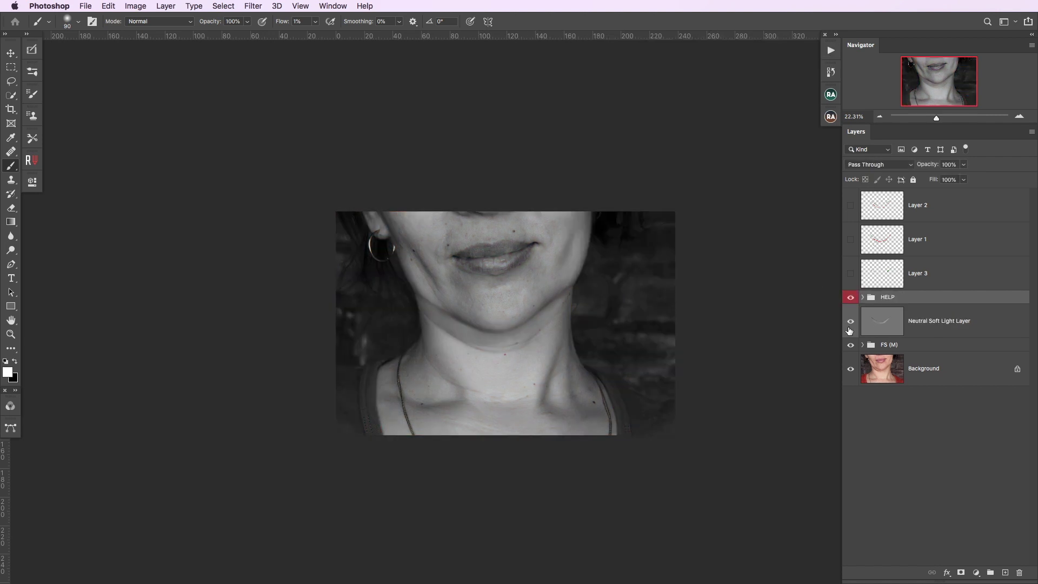
Lighten the neck creases with white on the Neutral Soft Light Layer, varying brush size.
left_click(948, 323)
key("bracketleft")
key("bracketleft")
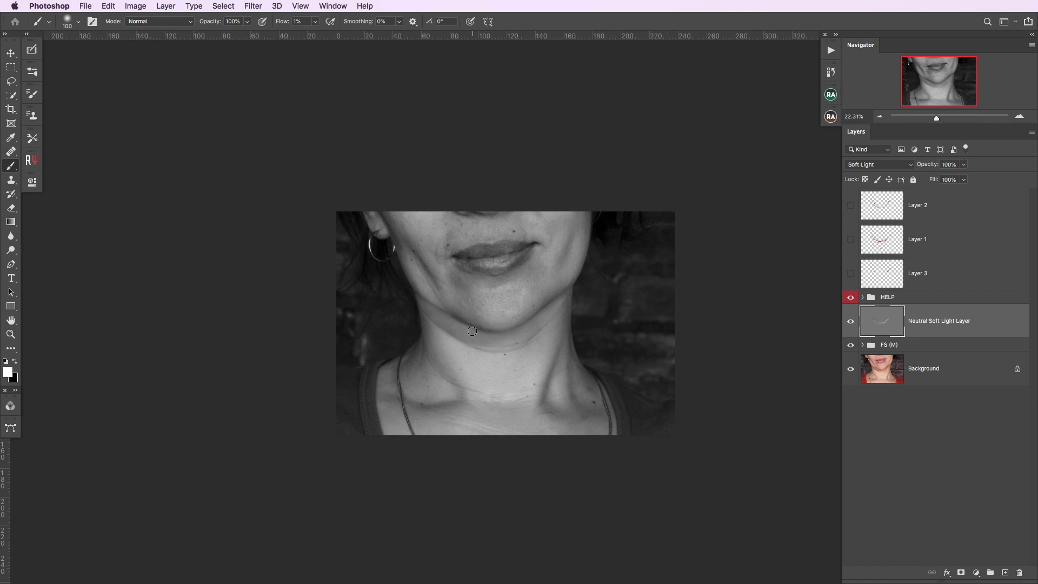
key("bracketleft")
key("bracketleft")
key("bracketleft")
key("bracketright")
key("bracketright")
key("bracketleft")
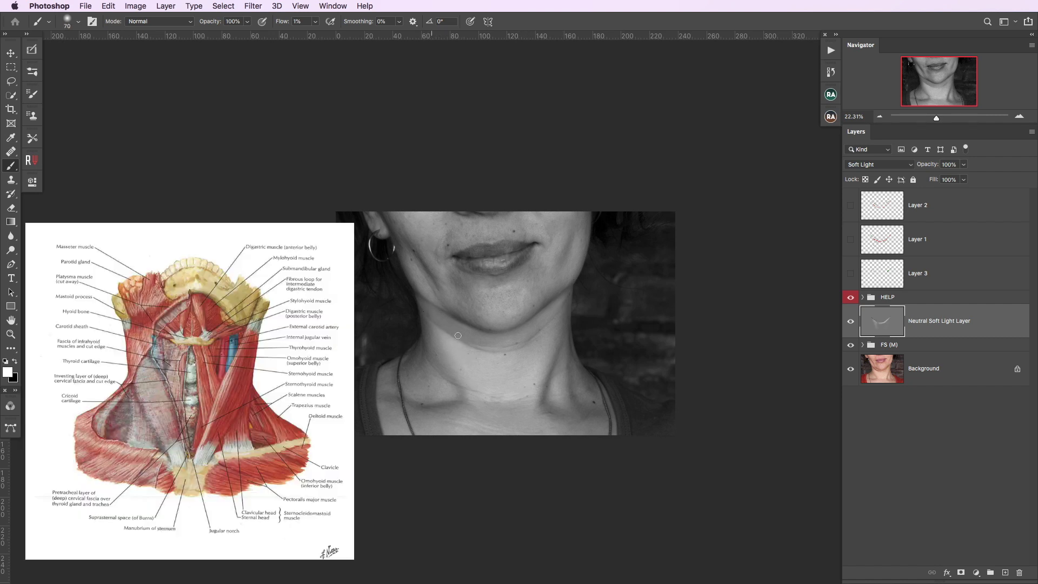
key("bracketright")
key("bracketright")
key("bracketright")
key("bracketright")
key("bracketright")
key("bracketleft")
key("bracketleft")
Darken the jaw shadows with black, then hide the layer to compare.
key("bracketright")
key("x")
key("bracketright")
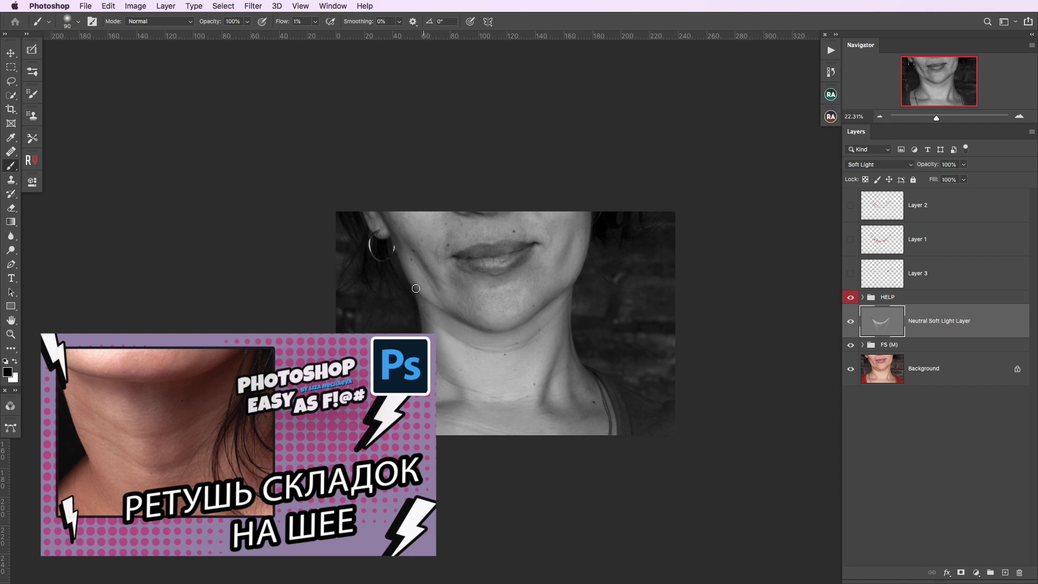
key("bracketleft")
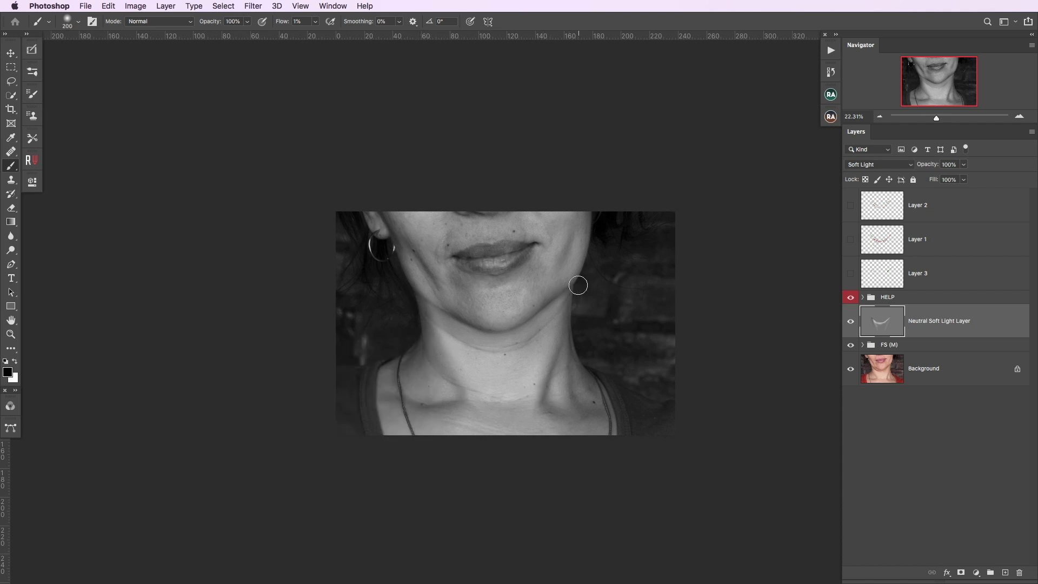
key("bracketleft")
key("bracketleft")
key("bracketleft")
key("bracketright")
key("bracketright")
key("bracketright")
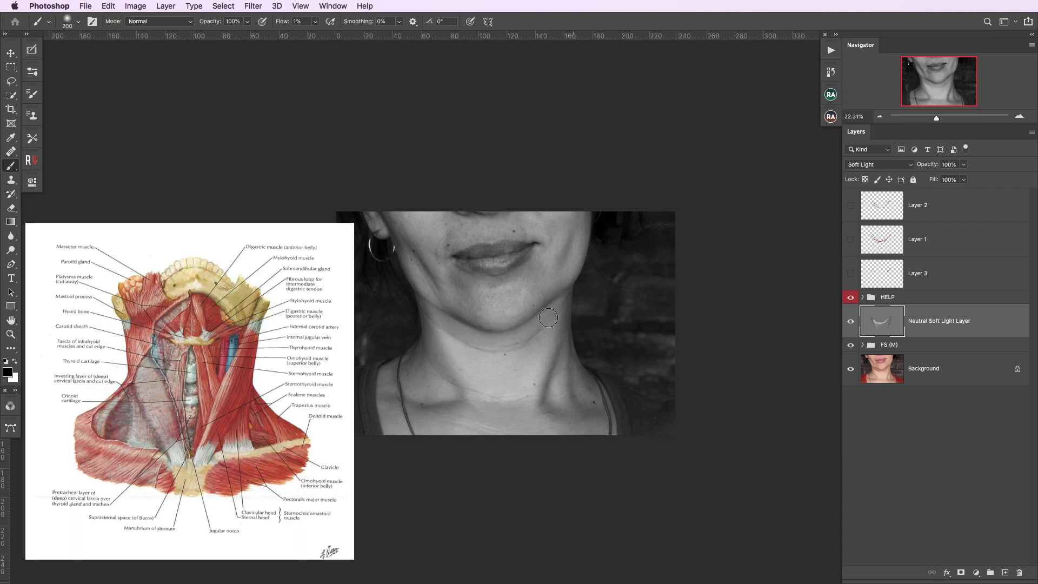
key("bracketleft")
key("bracketleft")
key("bracketleft")
key("bracketright")
key("bracketright")
key("bracketright")
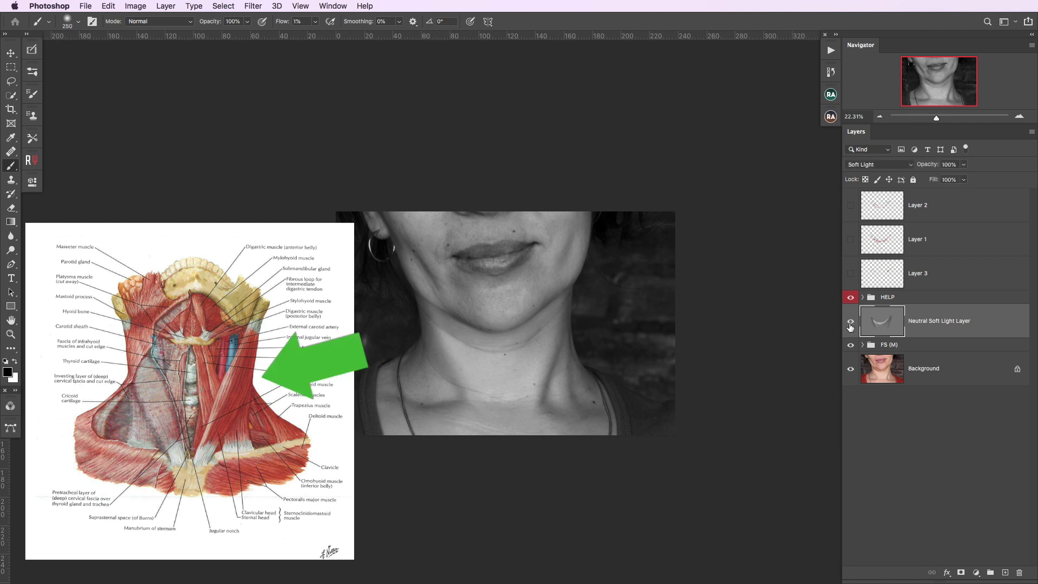
key("bracketleft")
key("bracketleft")
key("bracketleft")
left_click(851, 322)
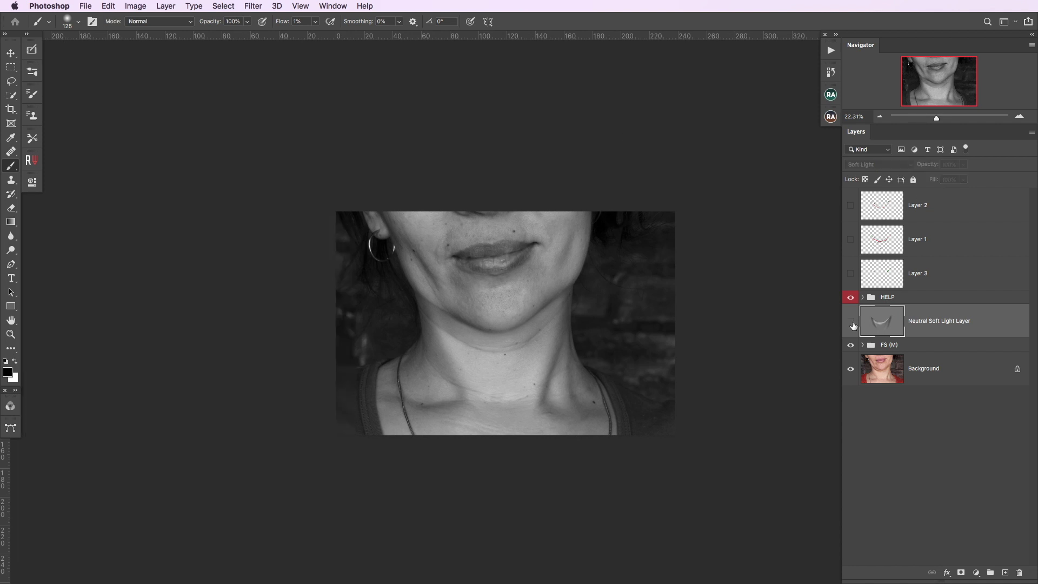
Re-enable the dodge and burn and darken the neck creases with a larger black brush.
key("x")
scroll(643, 281, "up", 5)
scroll(555, 318, "up", 2)
scroll(555, 318, "down", 3)
scroll(508, 284, "left", 3)
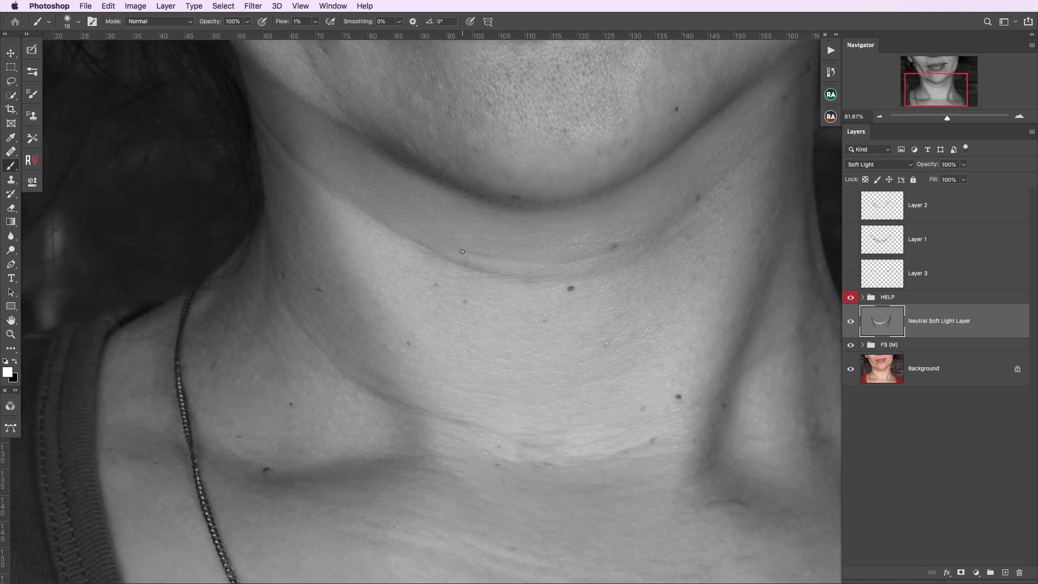
scroll(410, 237, "up", 2)
scroll(410, 237, "left", 4)
key("bracketright")
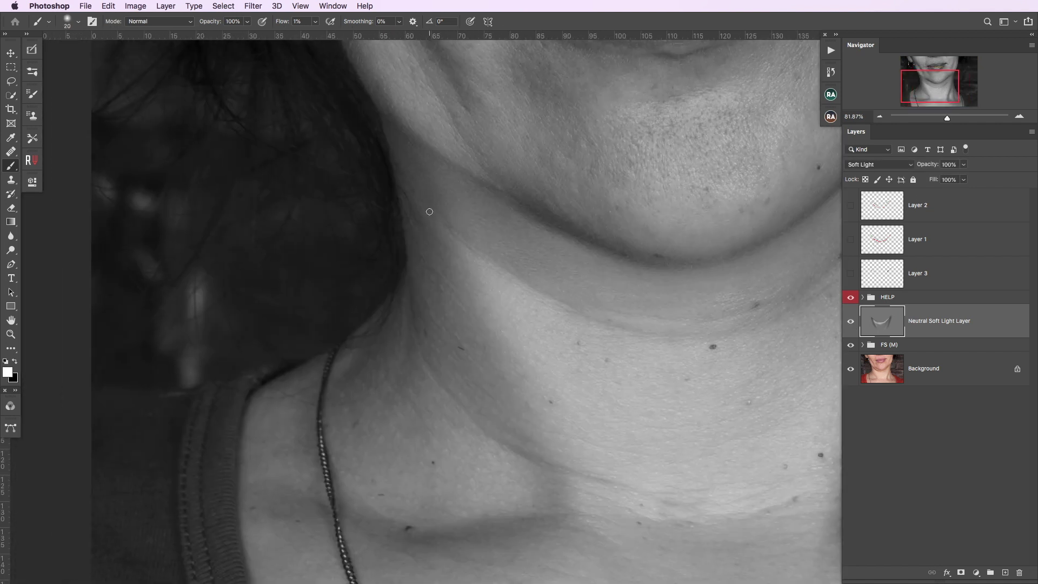
scroll(429, 211, "down", 2)
key("x")
scroll(539, 297, "down", 2)
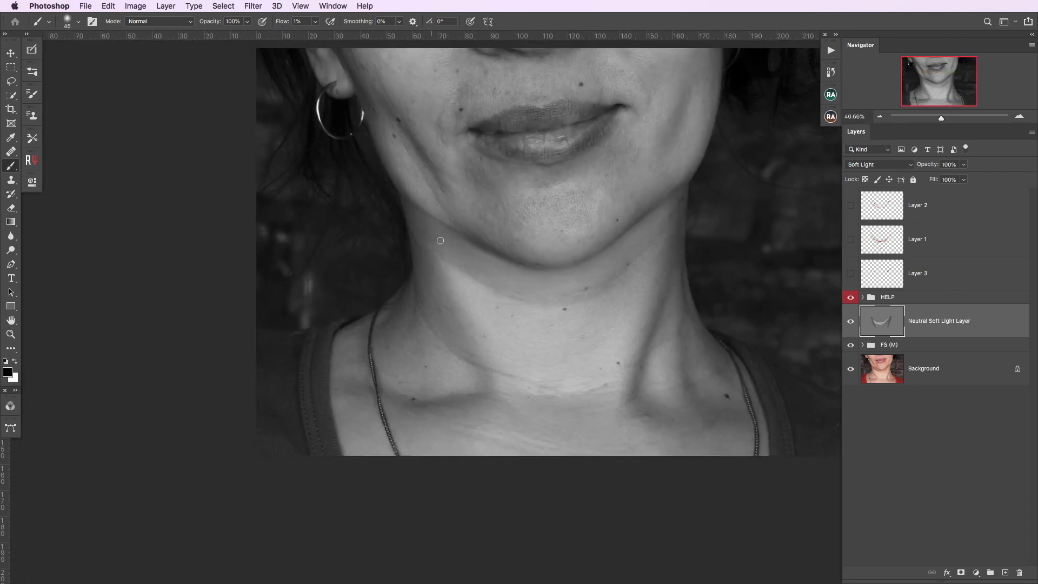
Alternate smaller white and black strokes on the creases, then turn off the HELP black-and-white view.
key("x")
key("bracketleft")
key("bracketleft")
scroll(441, 255, "down", 2)
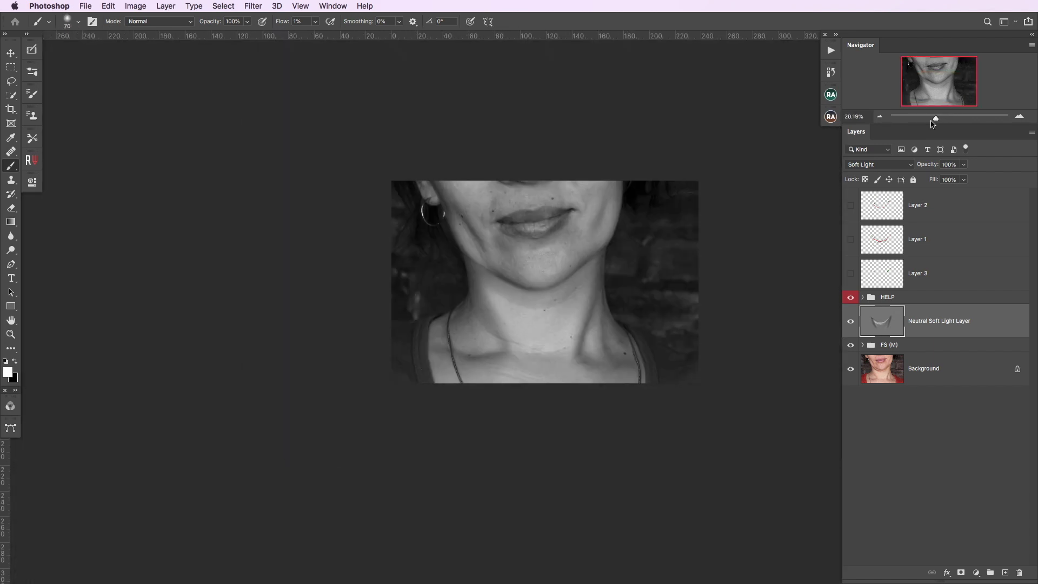
key("x")
key("bracketleft")
key("bracketleft")
key("bracketleft")
key("x")
key("bracketleft")
key("bracketleft")
key("bracketleft")
left_click(851, 296)
Refine the colour neck shading with black and white brushes of varying size, zooming out to check.
key("x")
key("bracketright")
key("bracketright")
scroll(650, 241, "up", 3)
key("bracketright")
key("bracketright")
key("bracketright")
key("bracketright")
key("bracketright")
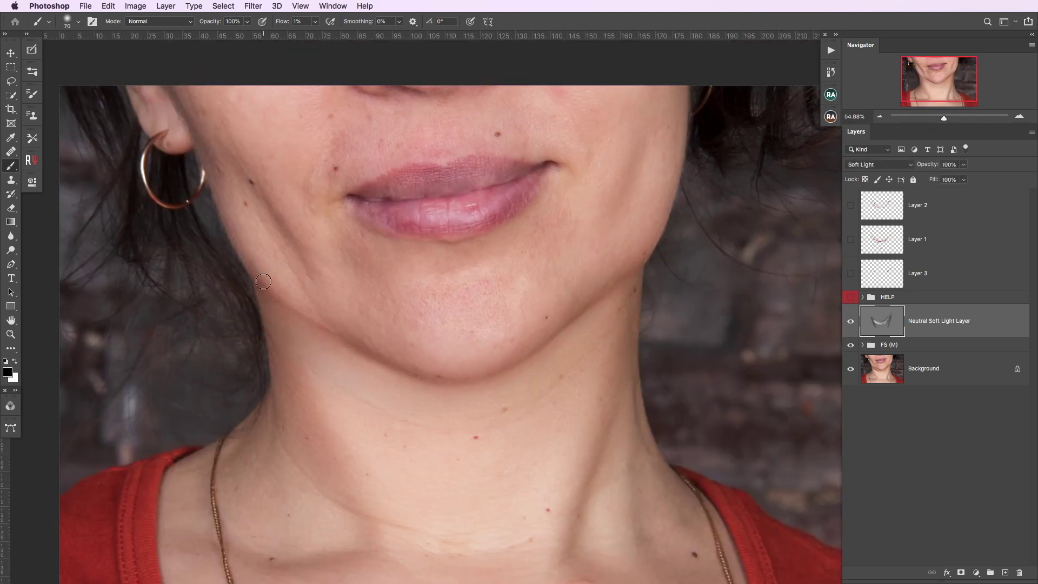
key("bracketright")
key("bracketright")
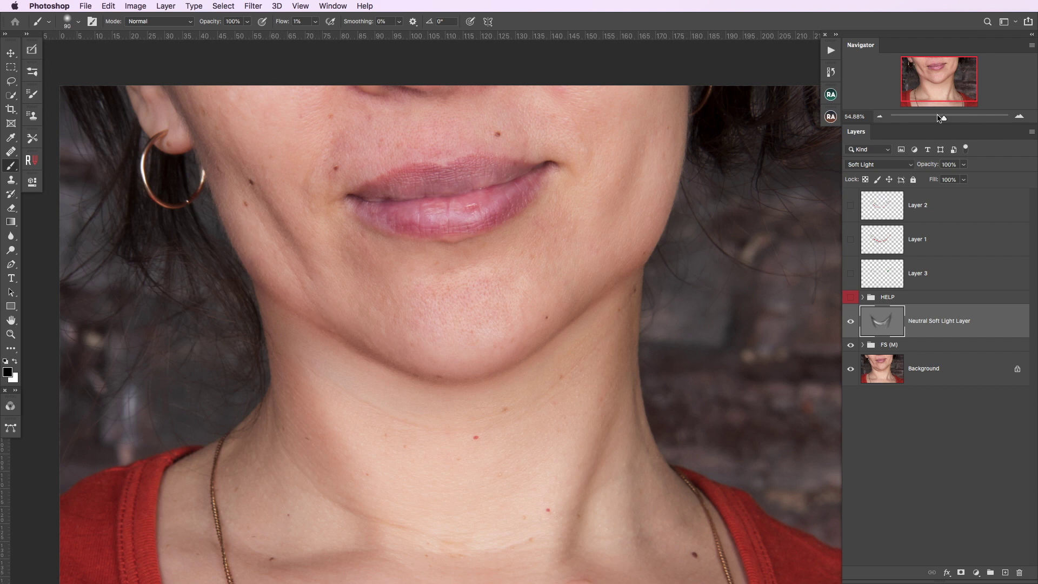
left_click_drag(940, 118, 937, 118)
key("bracketleft")
key("bracketleft")
key("bracketleft")
key("x")
key("x")
key("bracketright")
key("bracketright")
key("bracketright")
key("x")
key("bracketleft")
key("bracketleft")
key("x")
key("bracketright")
key("bracketright")
key("bracketright")
key("bracketright")
key("bracketright")
Add a new empty layer set to the Color blend mode.
key("bracketleft")
key("bracketleft")
key("bracketleft")
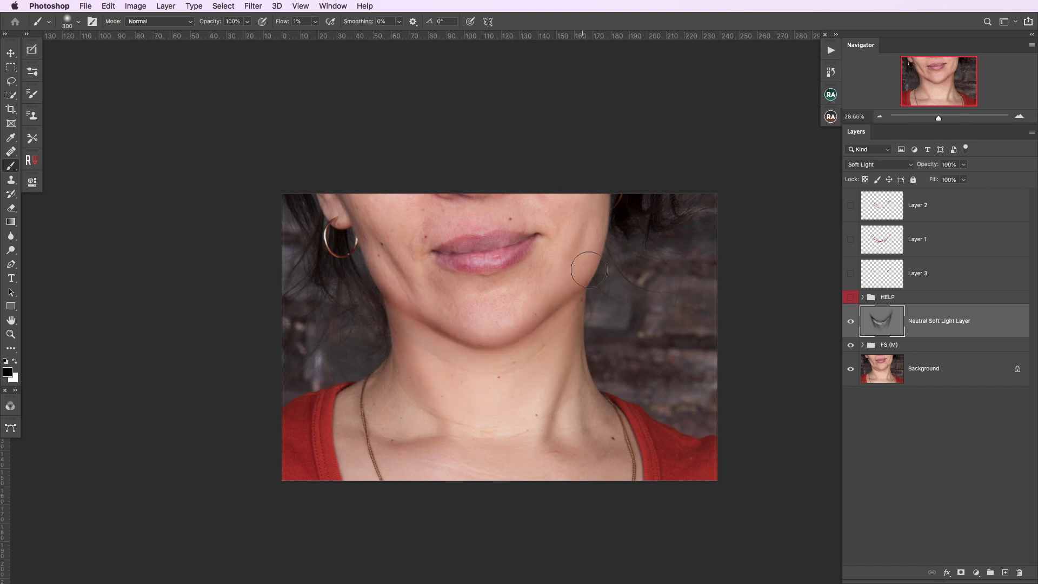
left_click(1005, 572)
left_click(879, 165)
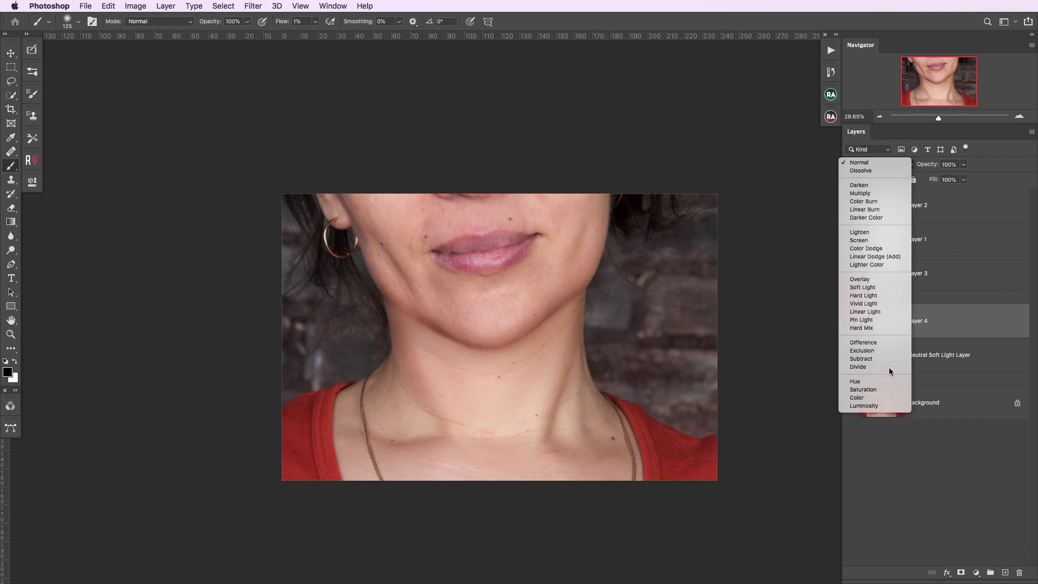
left_click(865, 468)
scroll(495, 386, "up", 5)
With brush opacity and flow at 20%, paint sampled skin tones over the neck.
key("2")
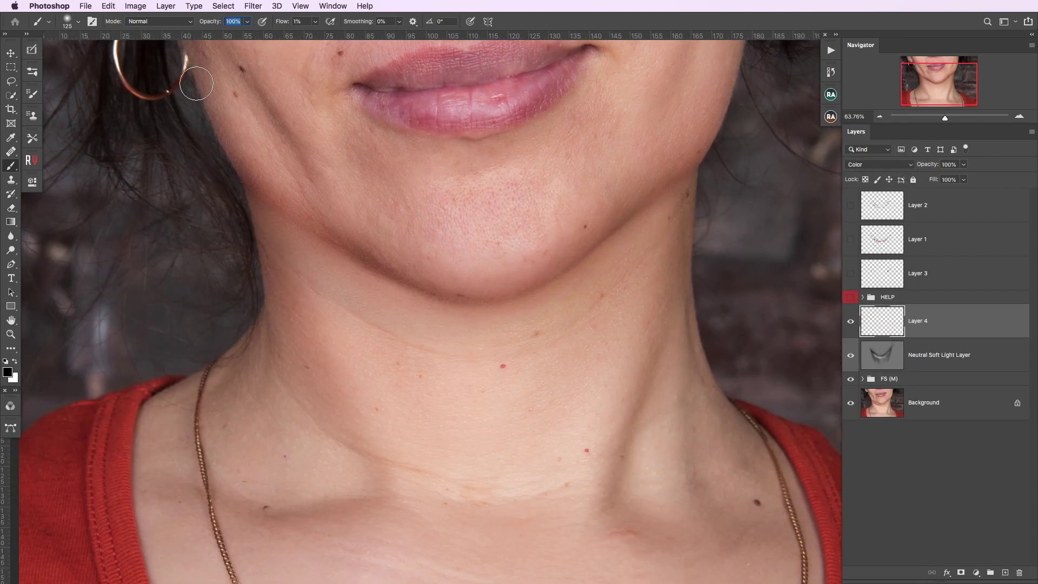
key("shift+2")
left_click(580, 359, "alt")
key("bracketright")
key("bracketright")
key("bracketright")
left_click(662, 162, "alt")
left_click_drag(660, 174, 343, 304)
left_click(296, 225, "alt")
left_click(373, 348, "alt")
key("ctrl+minus")
Add a second 50% grey Soft Light layer and darken a crease along the jaw.
left_click(850, 355, "alt")
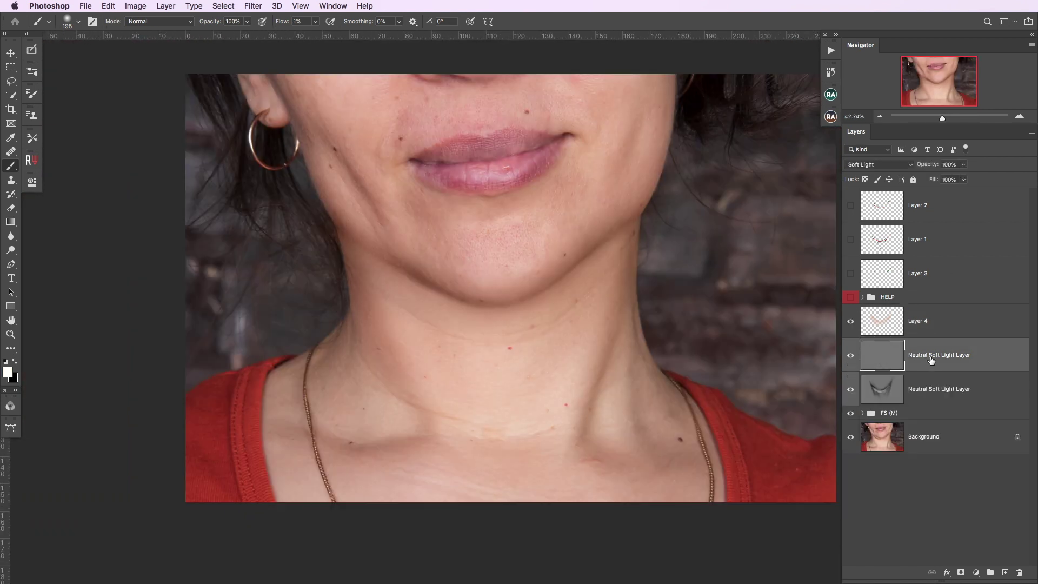
key("d")
left_click_drag(341, 218, 352, 238)
key("bracketleft")
key("bracketleft")
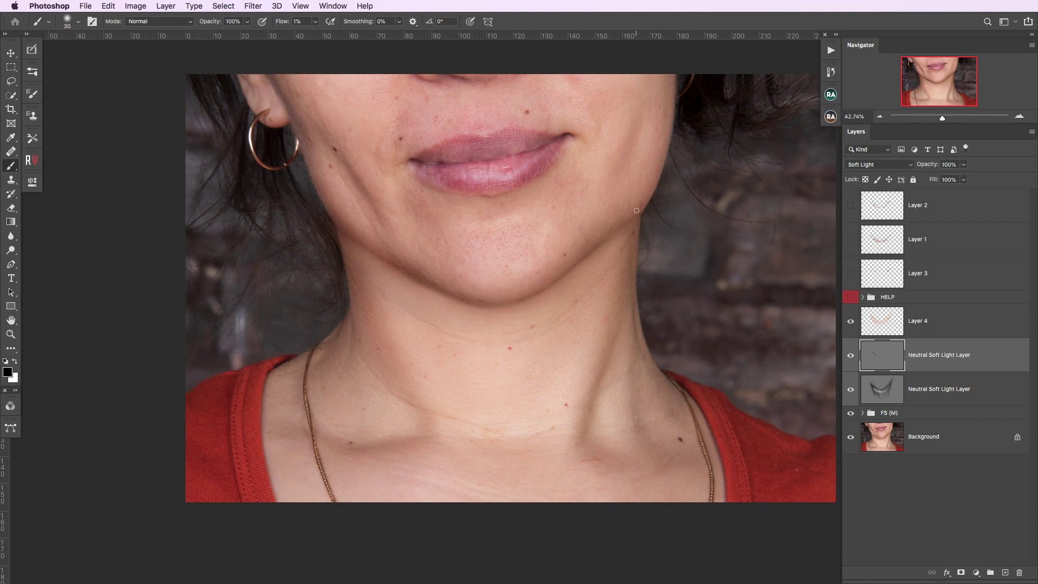
key("bracketright")
key("bracketright")
key("bracketright")
key("bracketright")
key("bracketright")
key("bracketright")
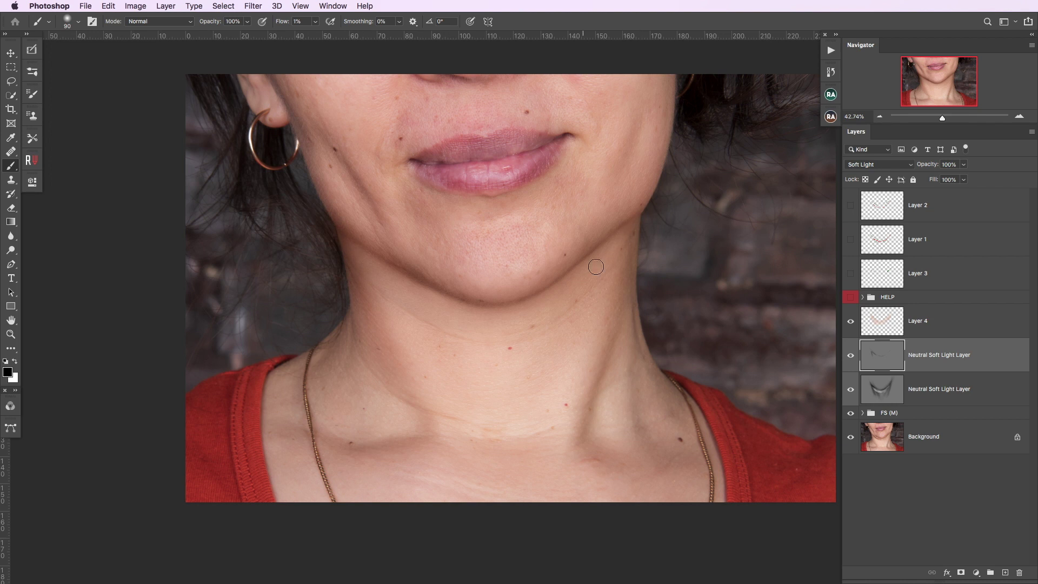
key("bracketleft")
key("bracketleft")
Continue low-flow black and white shading along the jawline and neck creases with a small soft brush.
left_click_drag(942, 117, 939, 118)
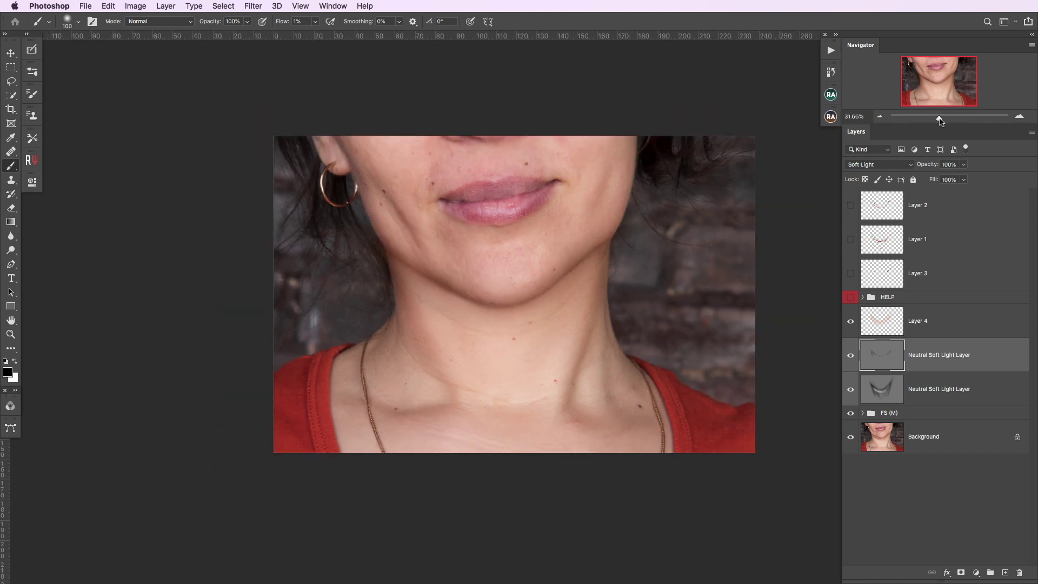
key("bracketleft")
key("bracketright")
key("bracketright")
key("bracketright")
scroll(746, 221, "up", 2)
scroll(746, 222, "up", 2)
scroll(746, 221, "up", 3)
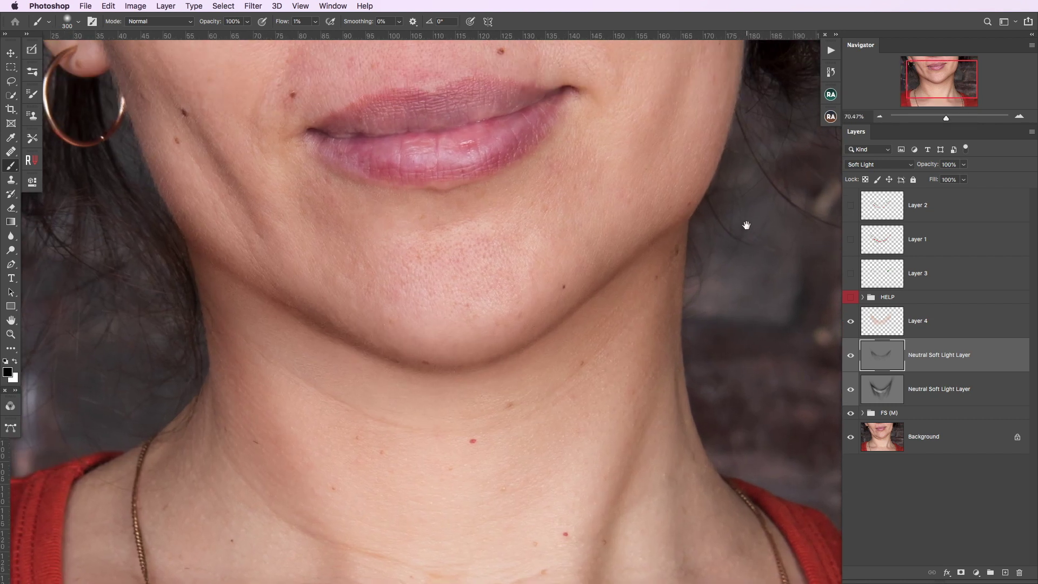
scroll(746, 225, "up", 2)
key("bracketleft")
key("bracketleft")
key("bracketleft")
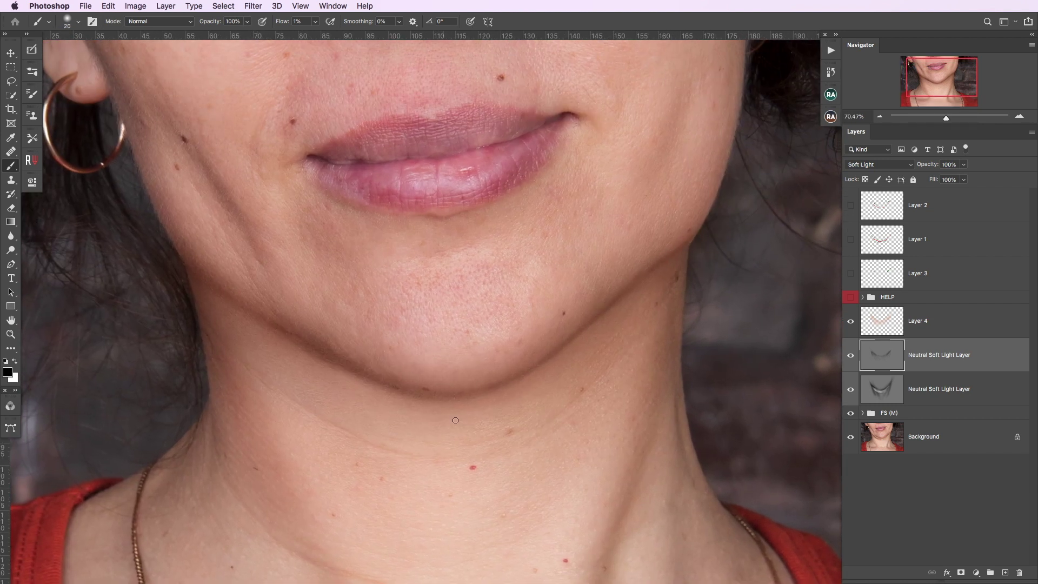
scroll(732, 265, "down", 5)
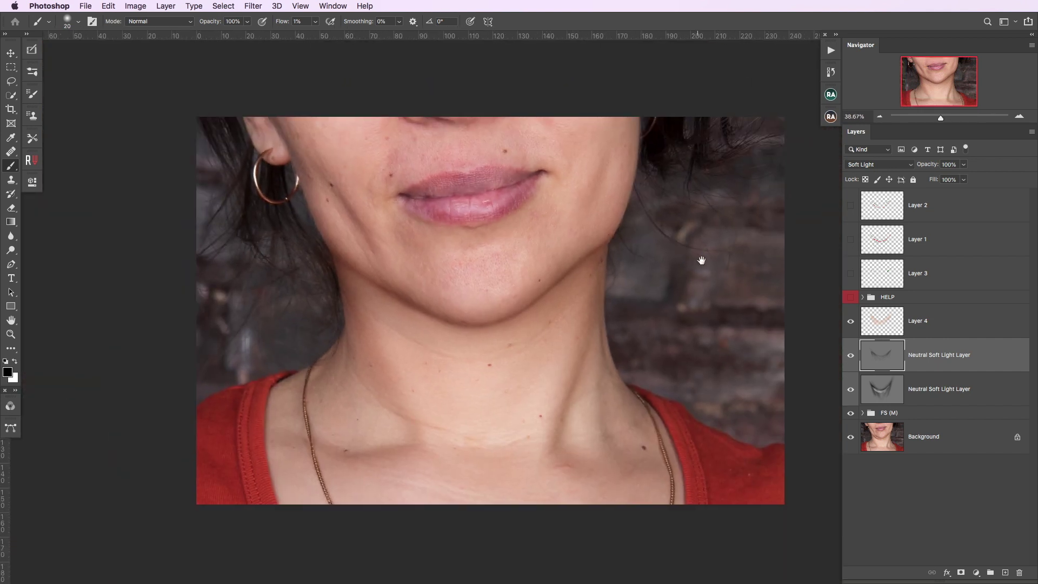
Compare against the original, then stamp all visible layers into a new top layer.
left_click(850, 437, "alt")
left_click(850, 437, "alt")
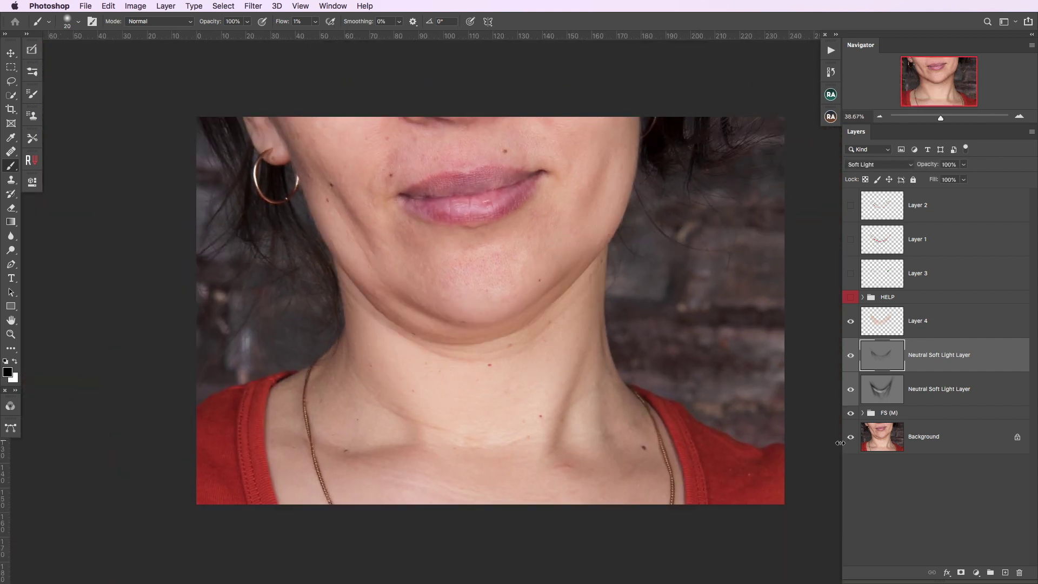
left_click(959, 327)
key("ctrl+alt+shift+e")
Reshape the right jawline with Liquify's Forward Warp and apply it.
left_click(253, 6)
left_click(281, 95)
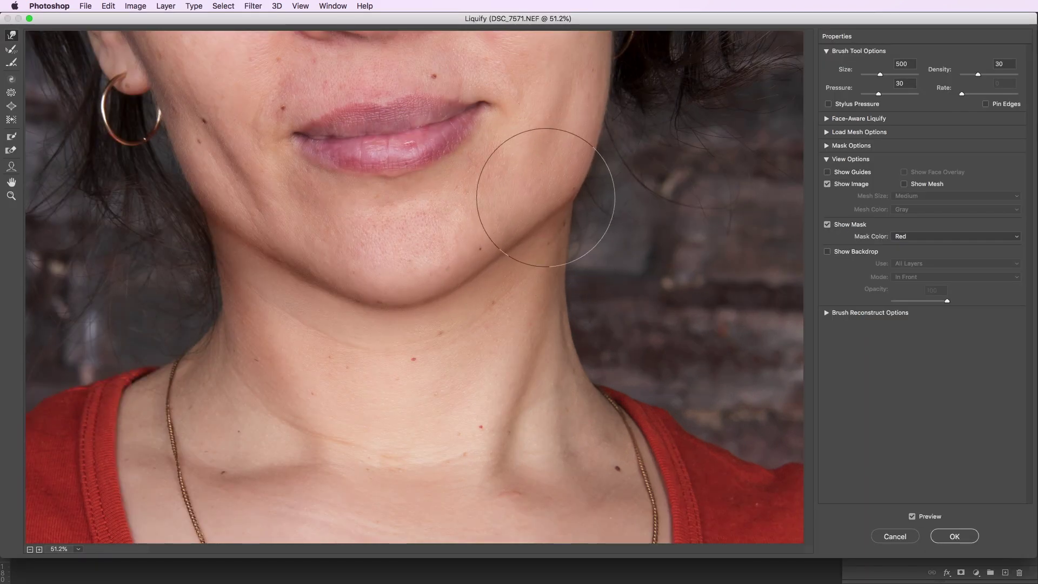
key("bracketright")
key("bracketright")
key("bracketright")
key("bracketleft")
key("bracketleft")
key("bracketleft")
key("bracketleft")
key("bracketleft")
key("bracketleft")
key("bracketleft")
key("bracketleft")
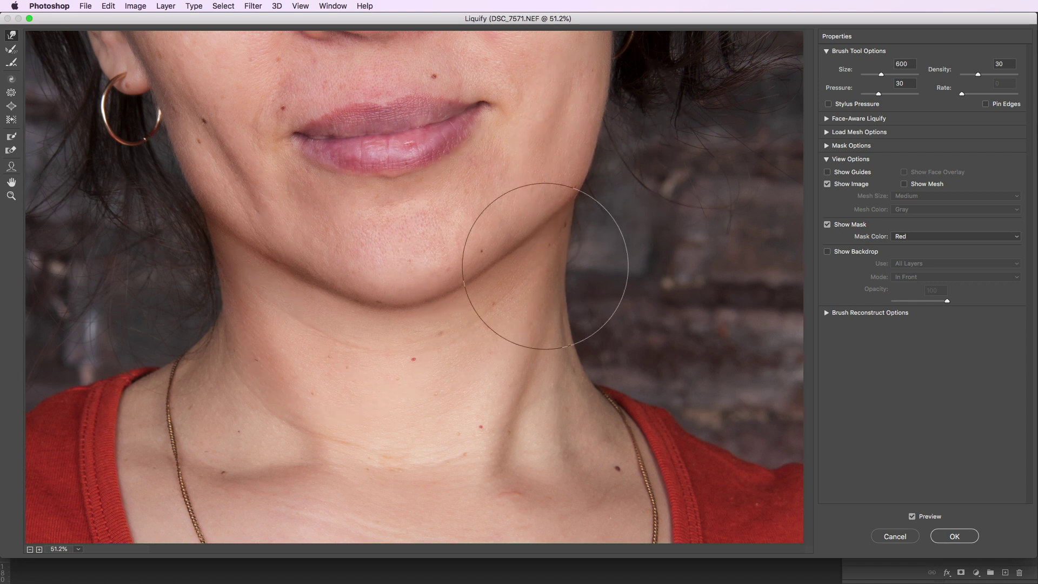
left_click(955, 537)
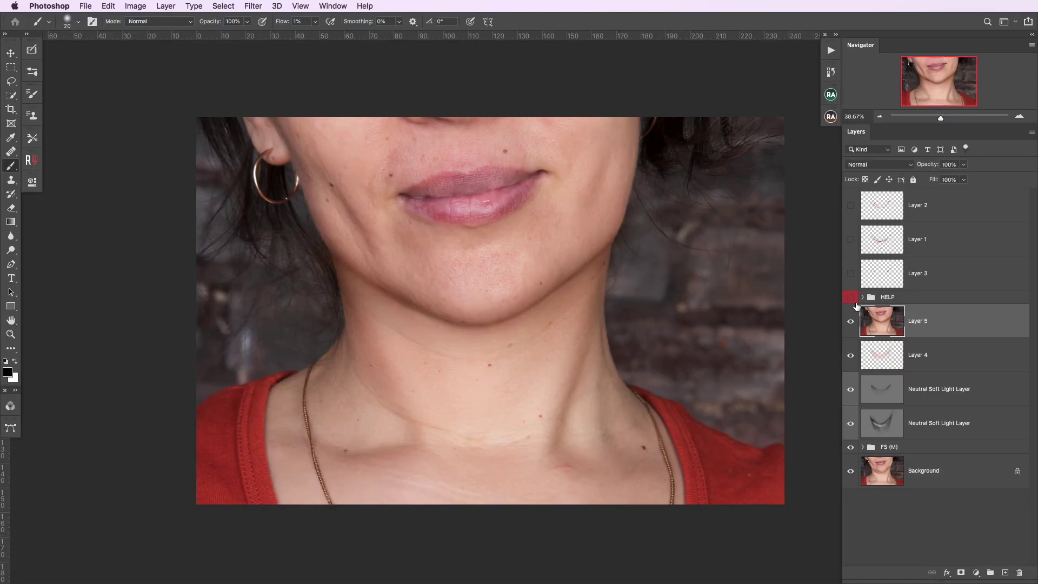
left_click(851, 321)
left_click(852, 323)
left_click_drag(940, 121, 938, 120)
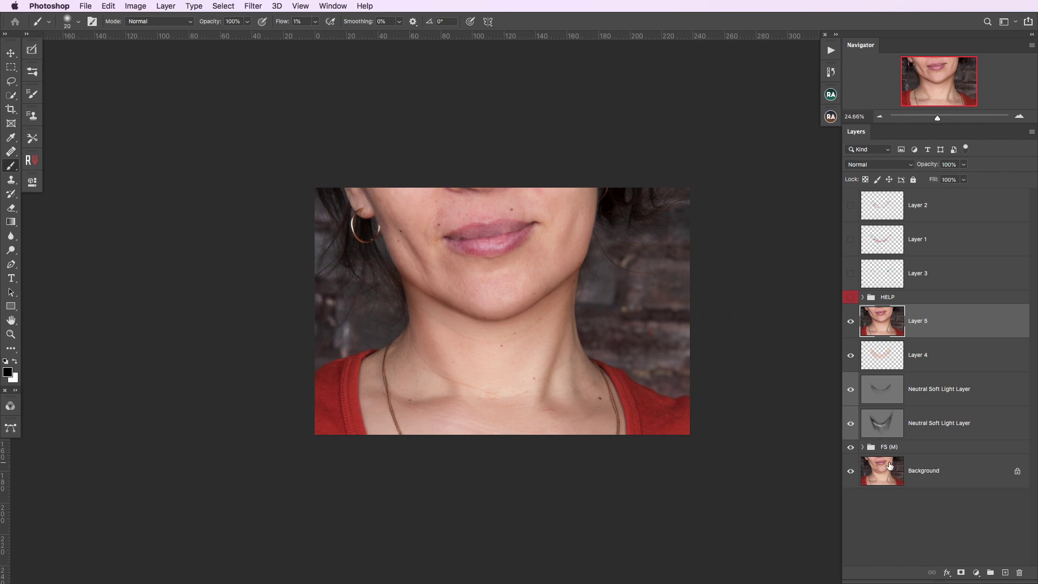
left_click(850, 471, "alt")
left_click(850, 471, "alt")
left_click(850, 476, "alt")
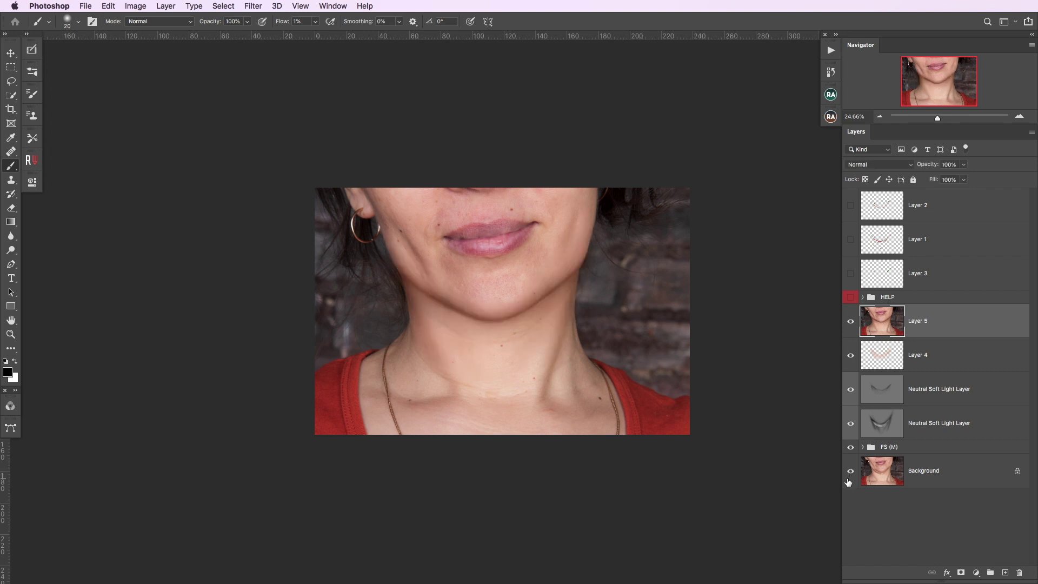